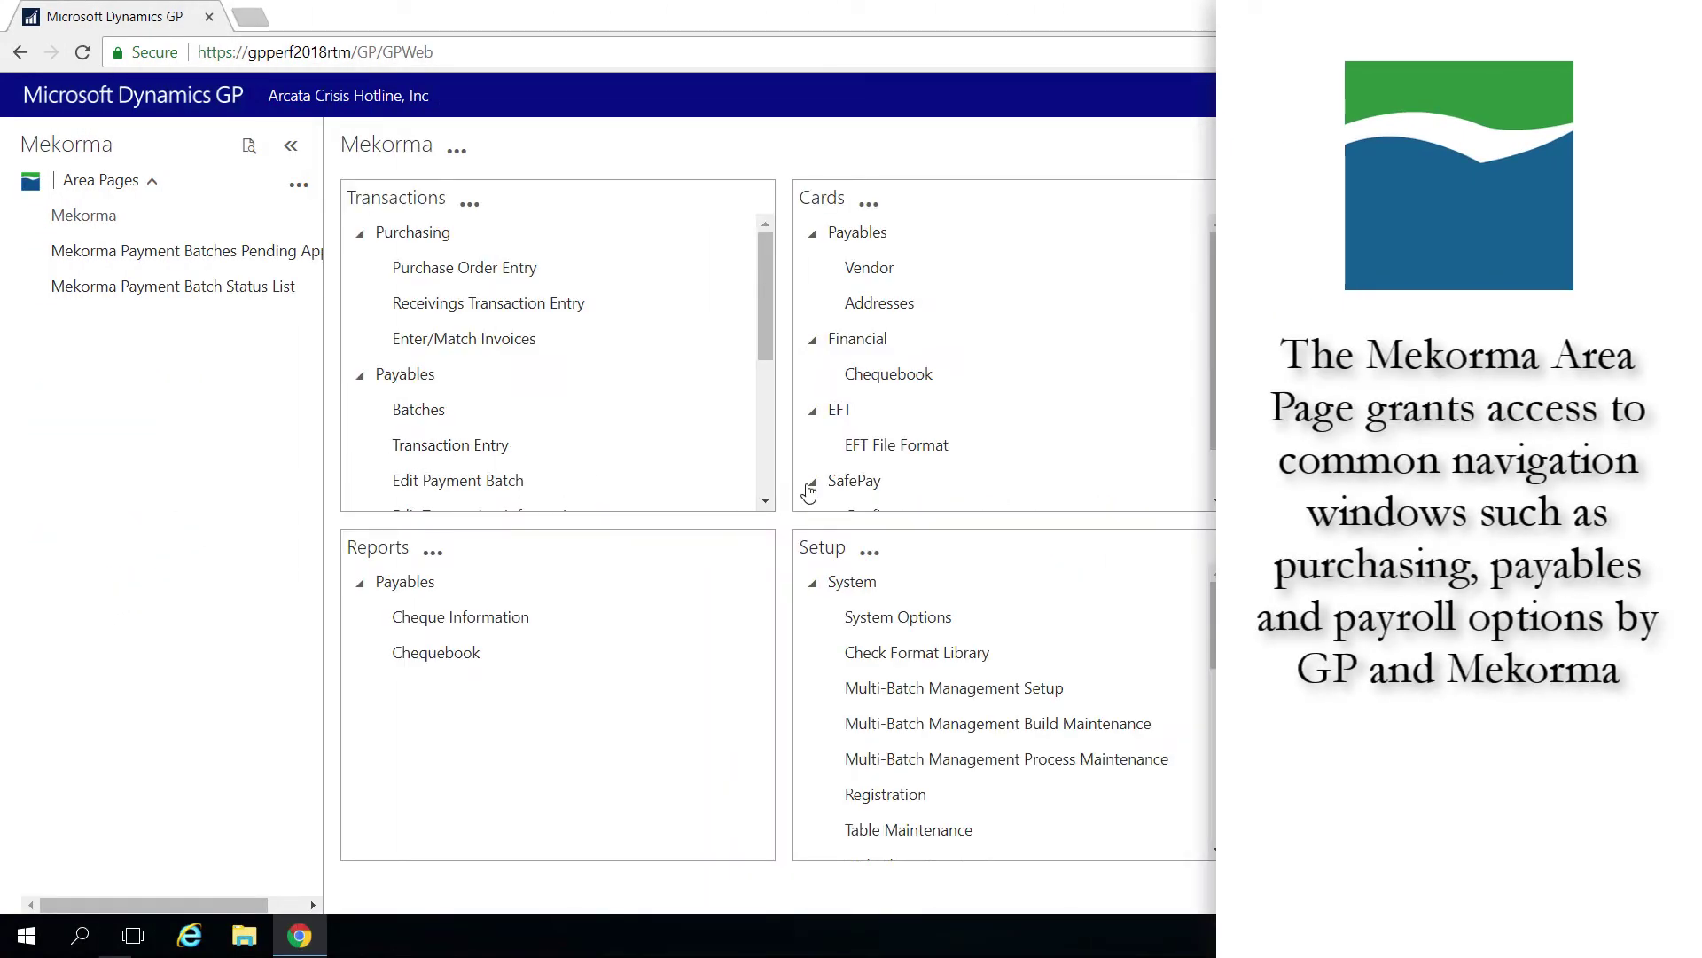
Browse the Mekorma Transactions and Setup links, then bring up the Area Pages list
left_click_drag(768, 353, 774, 473)
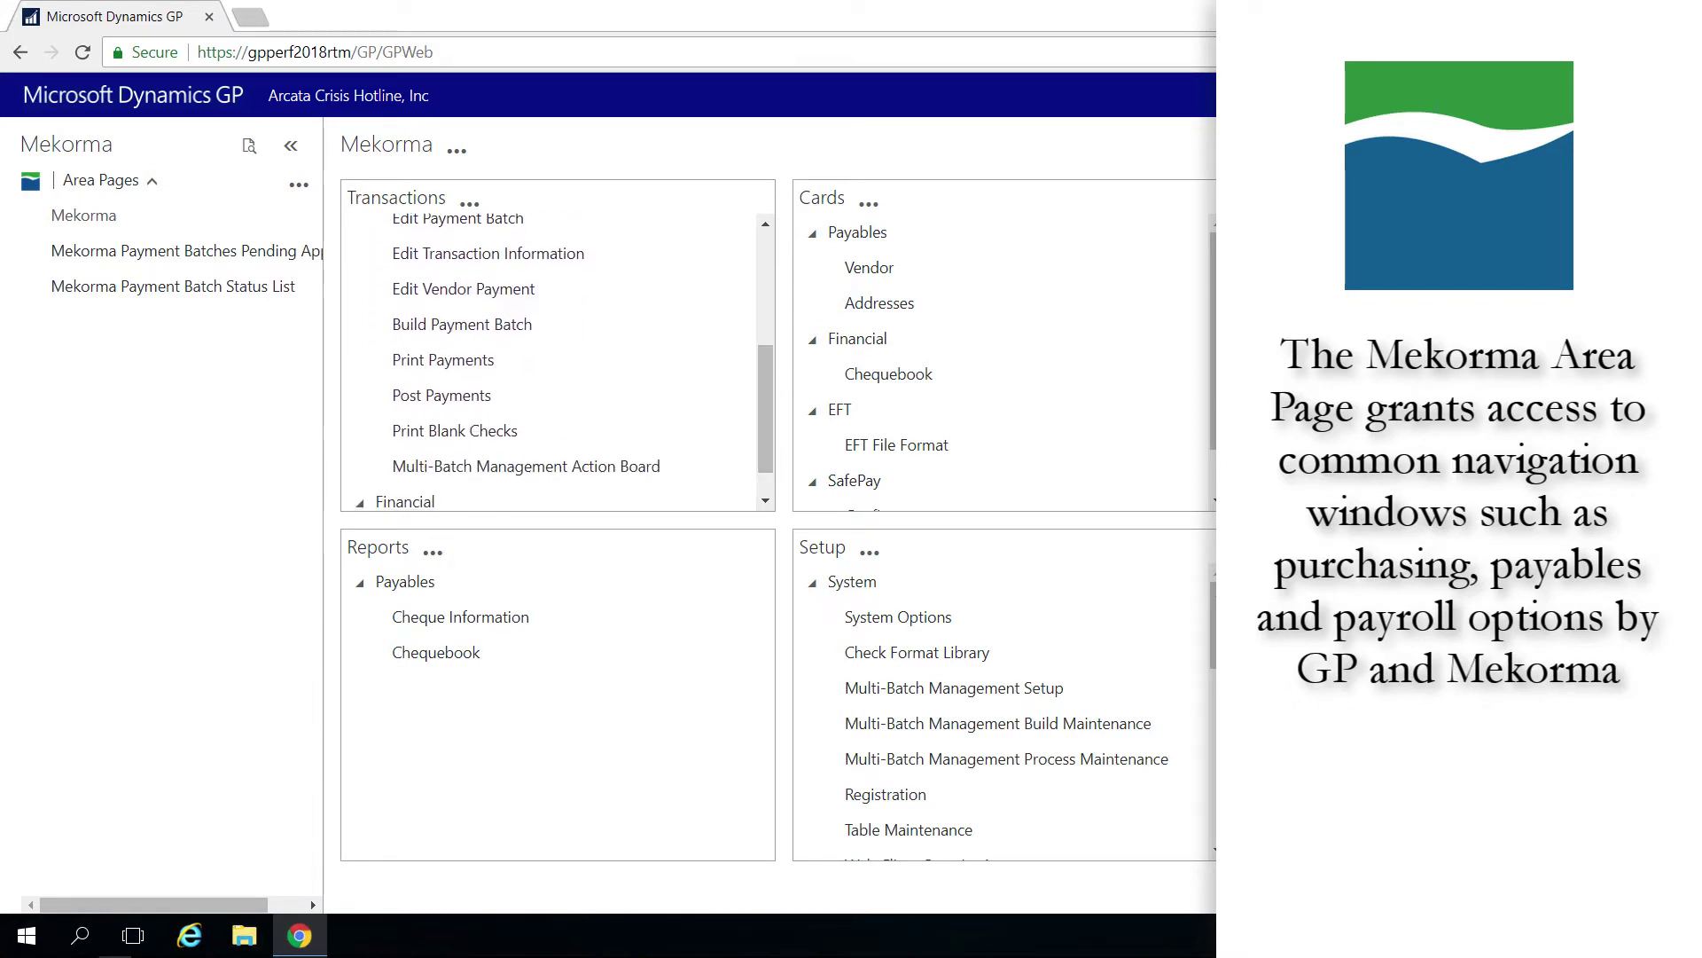
scroll(1002, 710, "down", 2)
scroll(1002, 709, "down", 4)
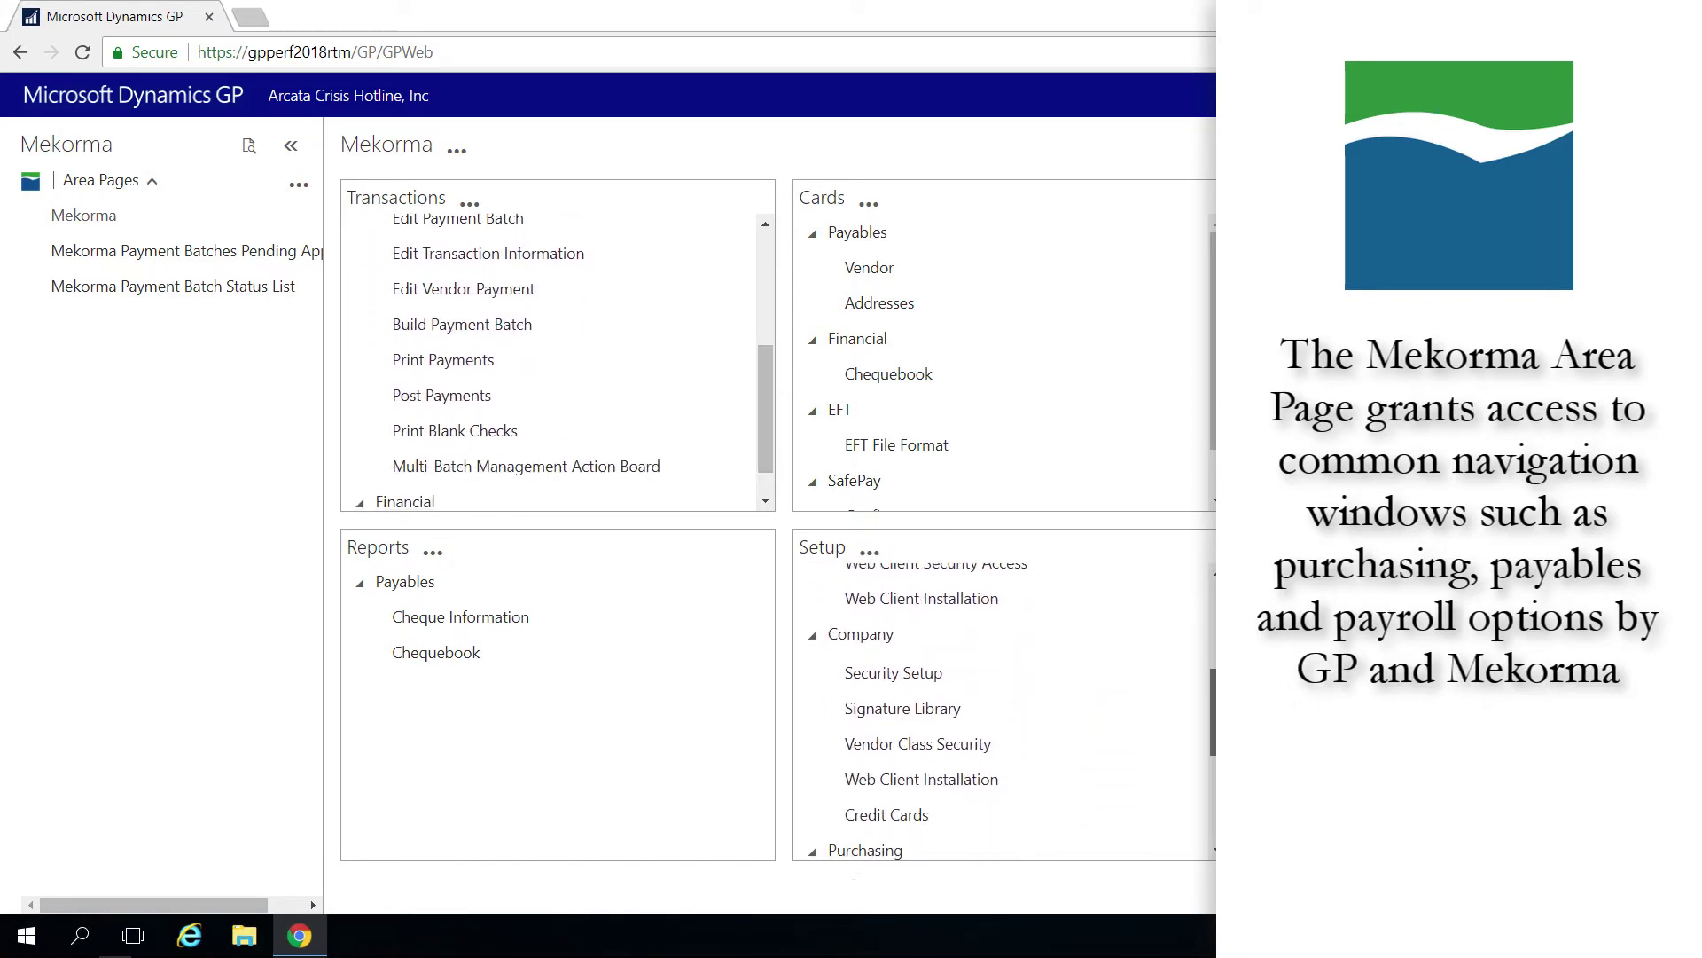
left_click_drag(1213, 720, 1214, 777)
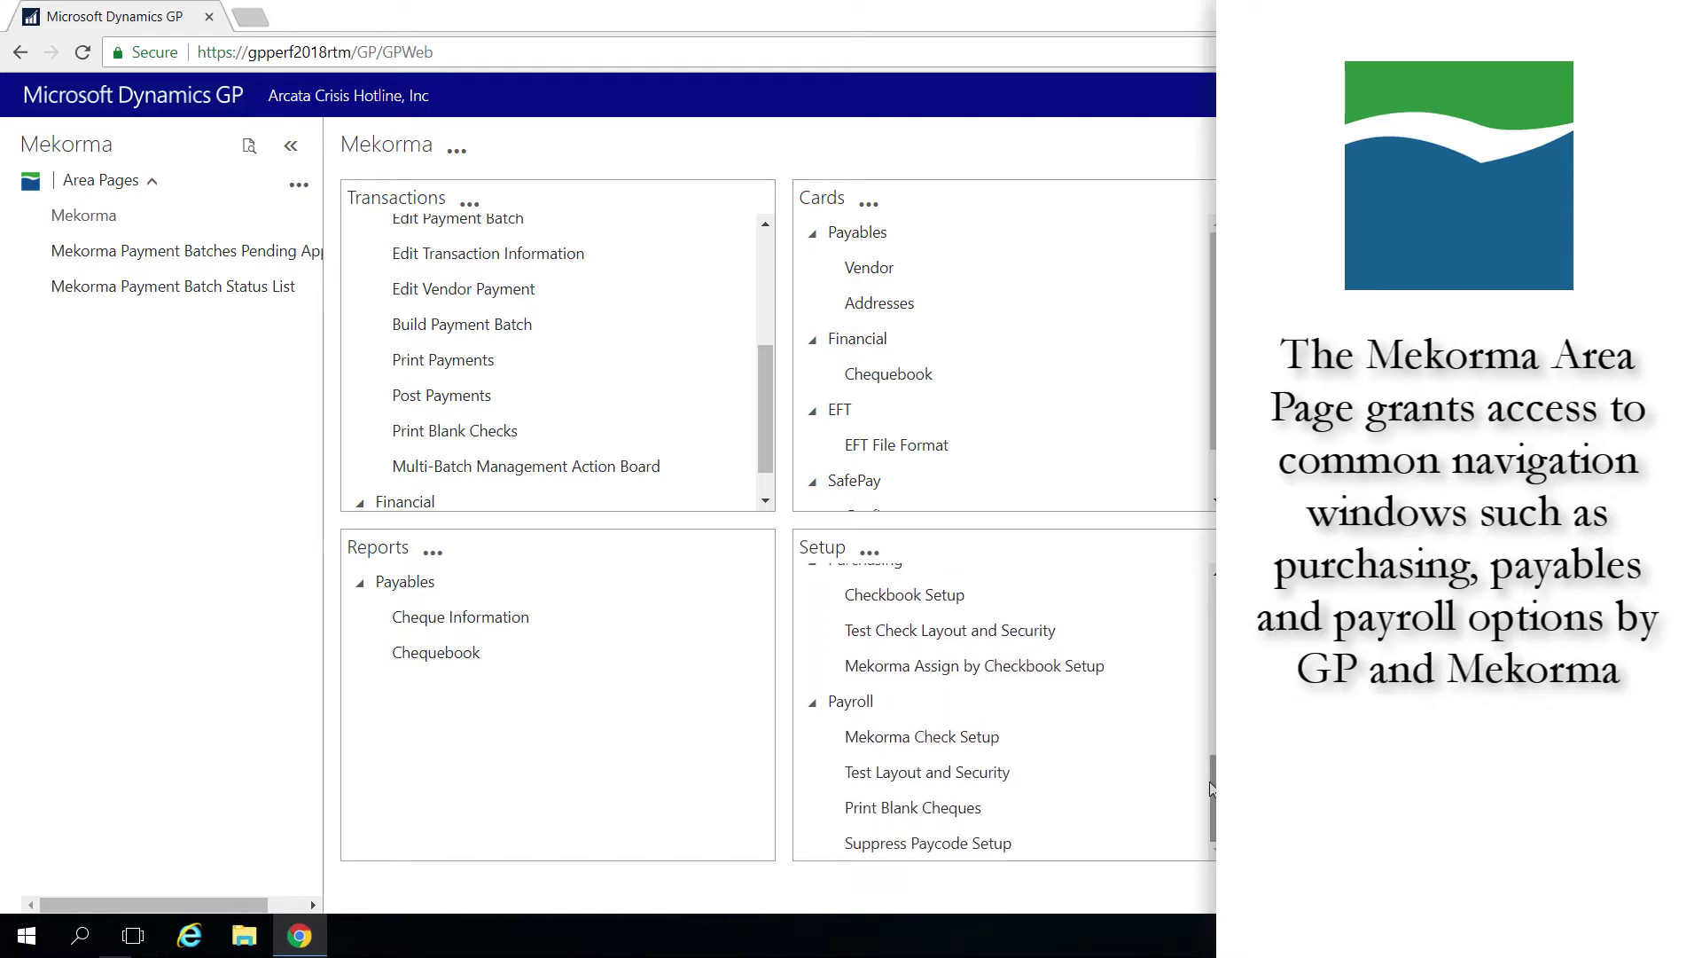
left_click(153, 183)
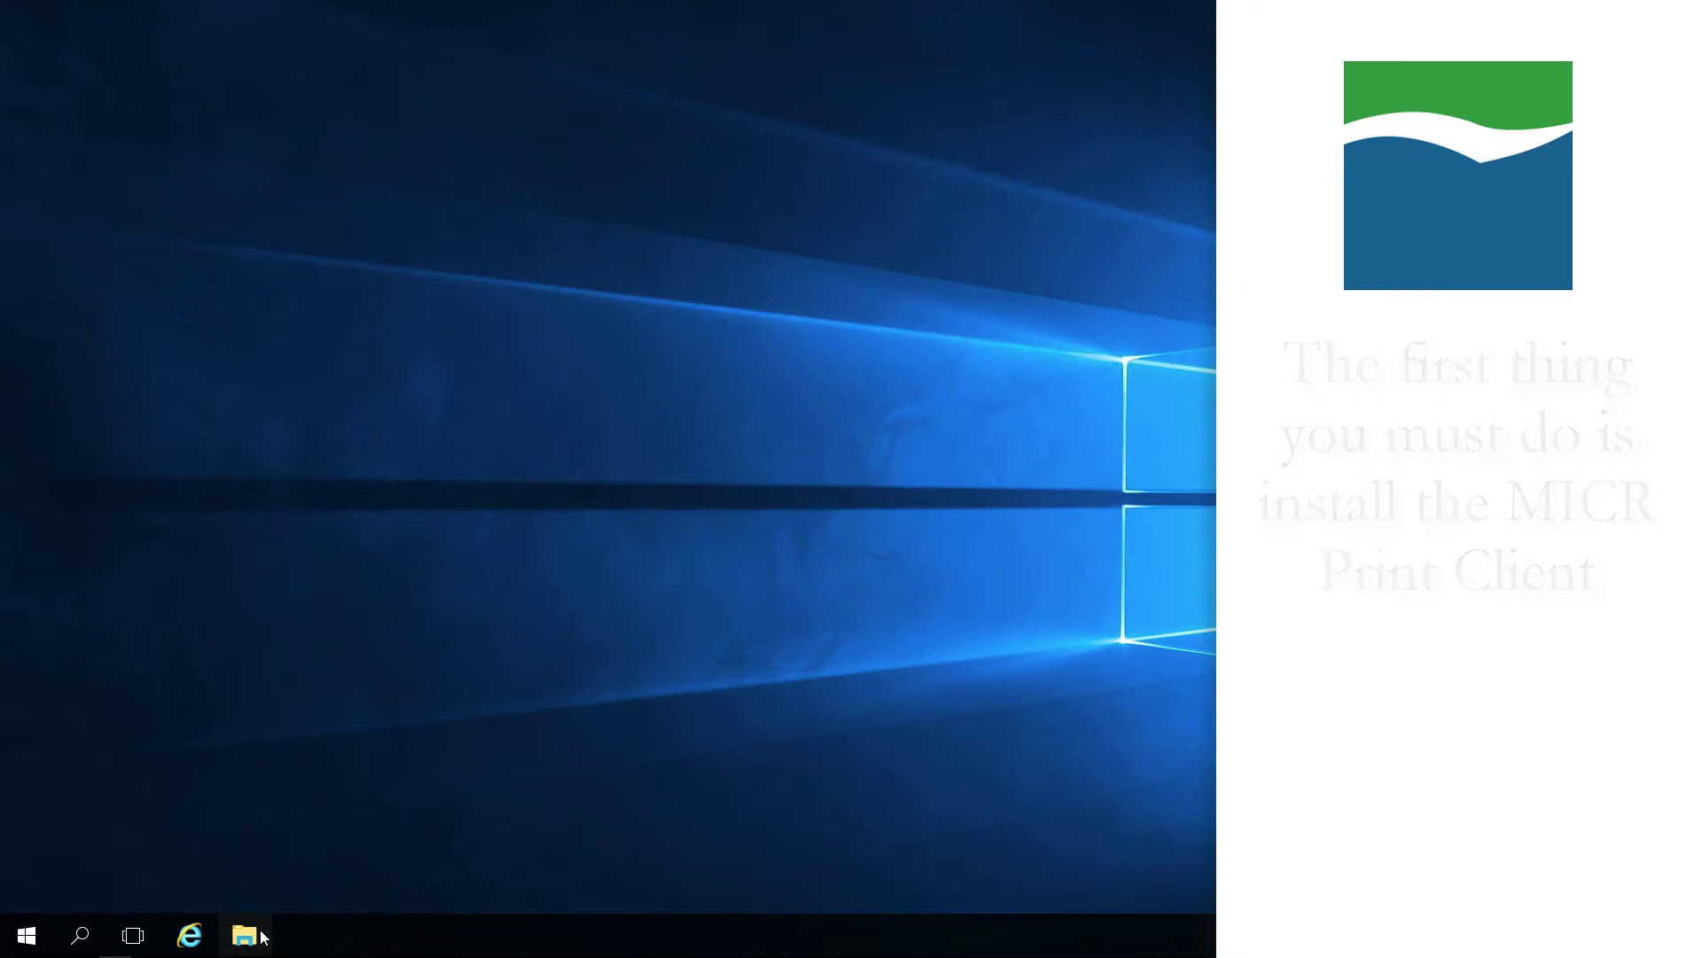
Navigate File Explorer to C:\Program Files (x86)\Microsoft Dynamics\GP2018\Mekorma MICR\Web Client
left_click(264, 937)
scroll(414, 637, "down", 2)
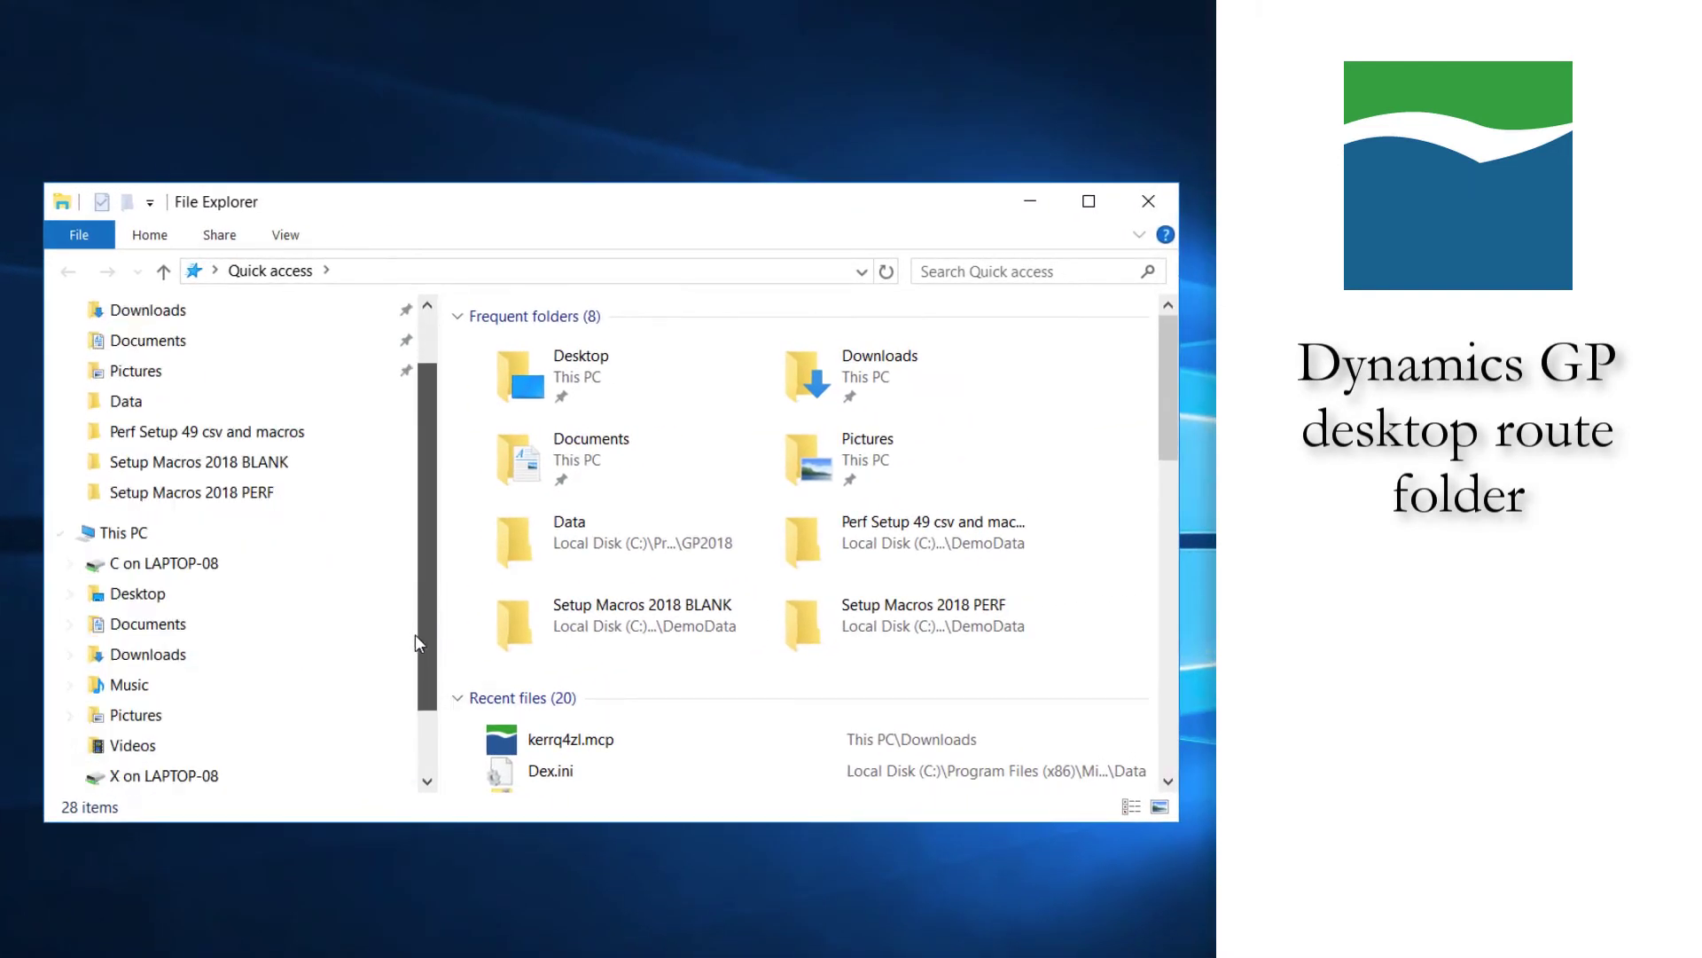
left_click(156, 715)
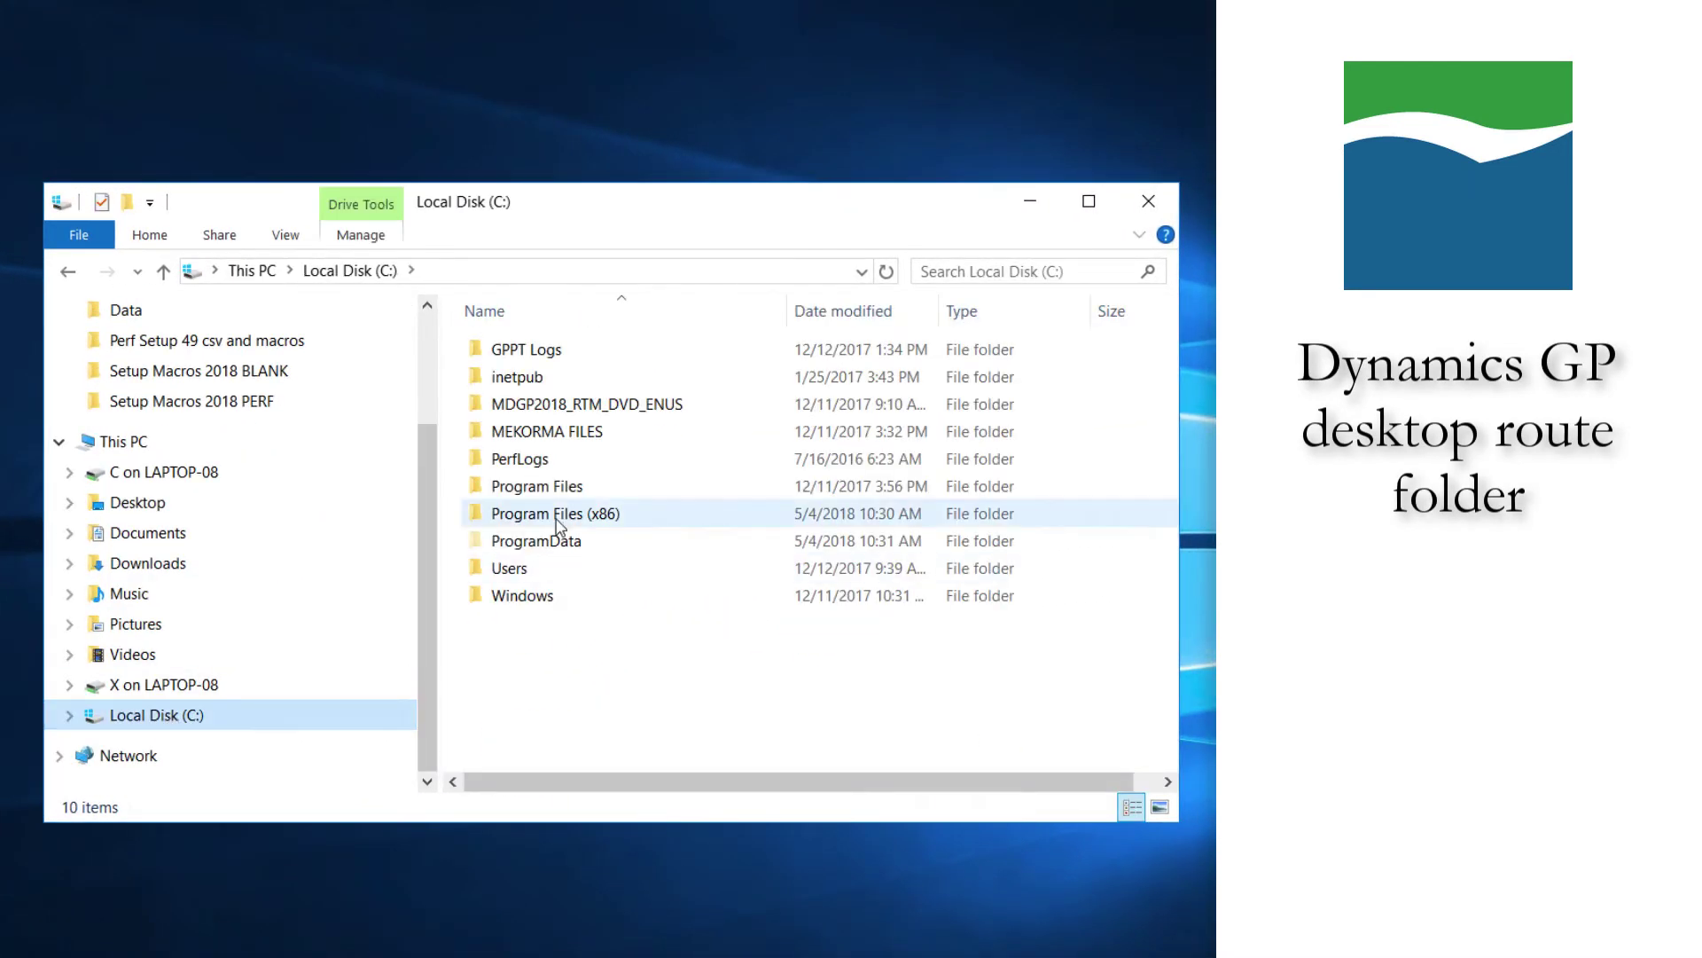
double_click(564, 516)
double_click(567, 514)
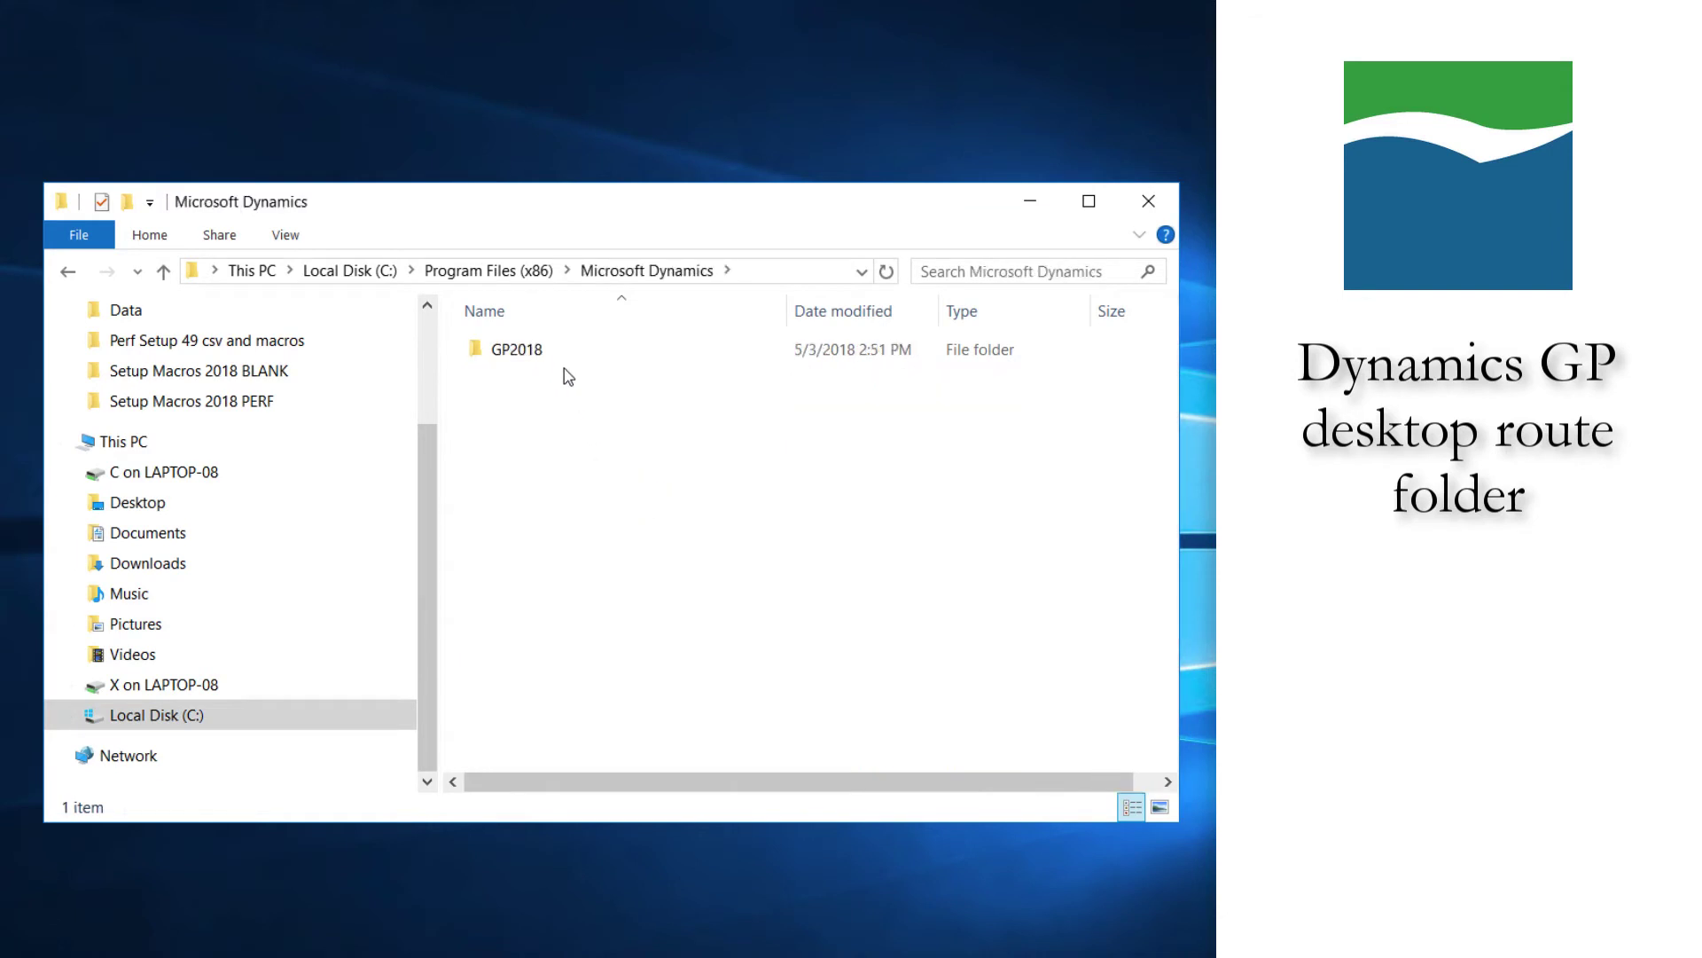
left_click(562, 354)
double_click(561, 355)
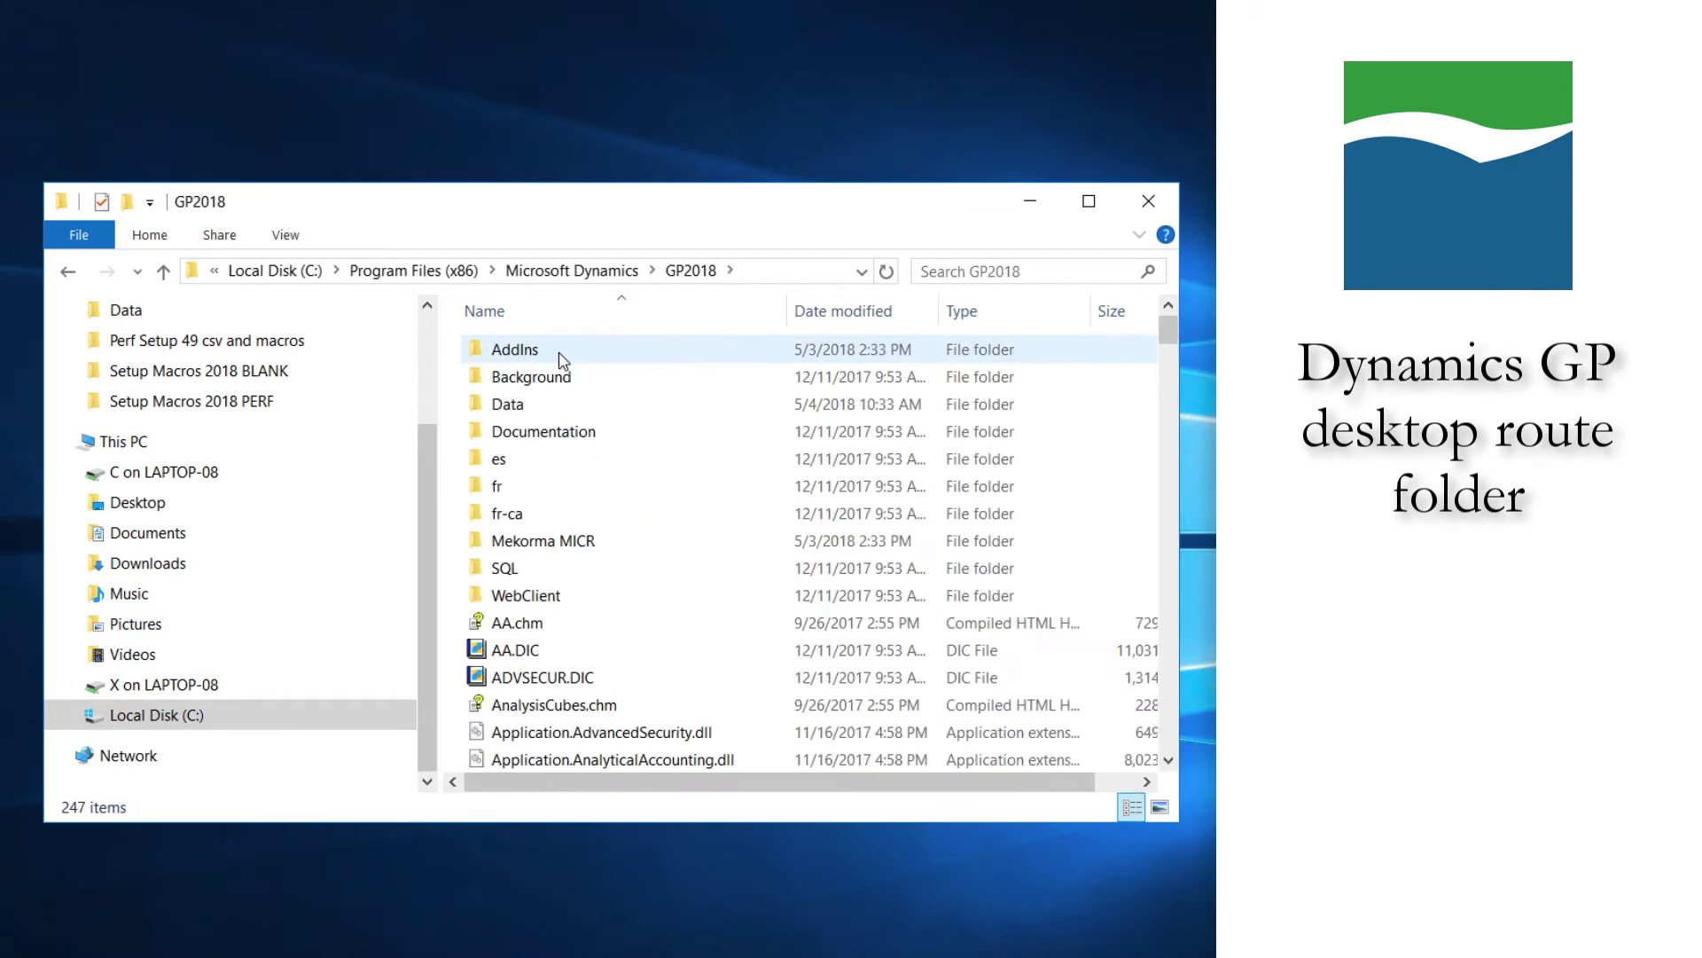
double_click(585, 544)
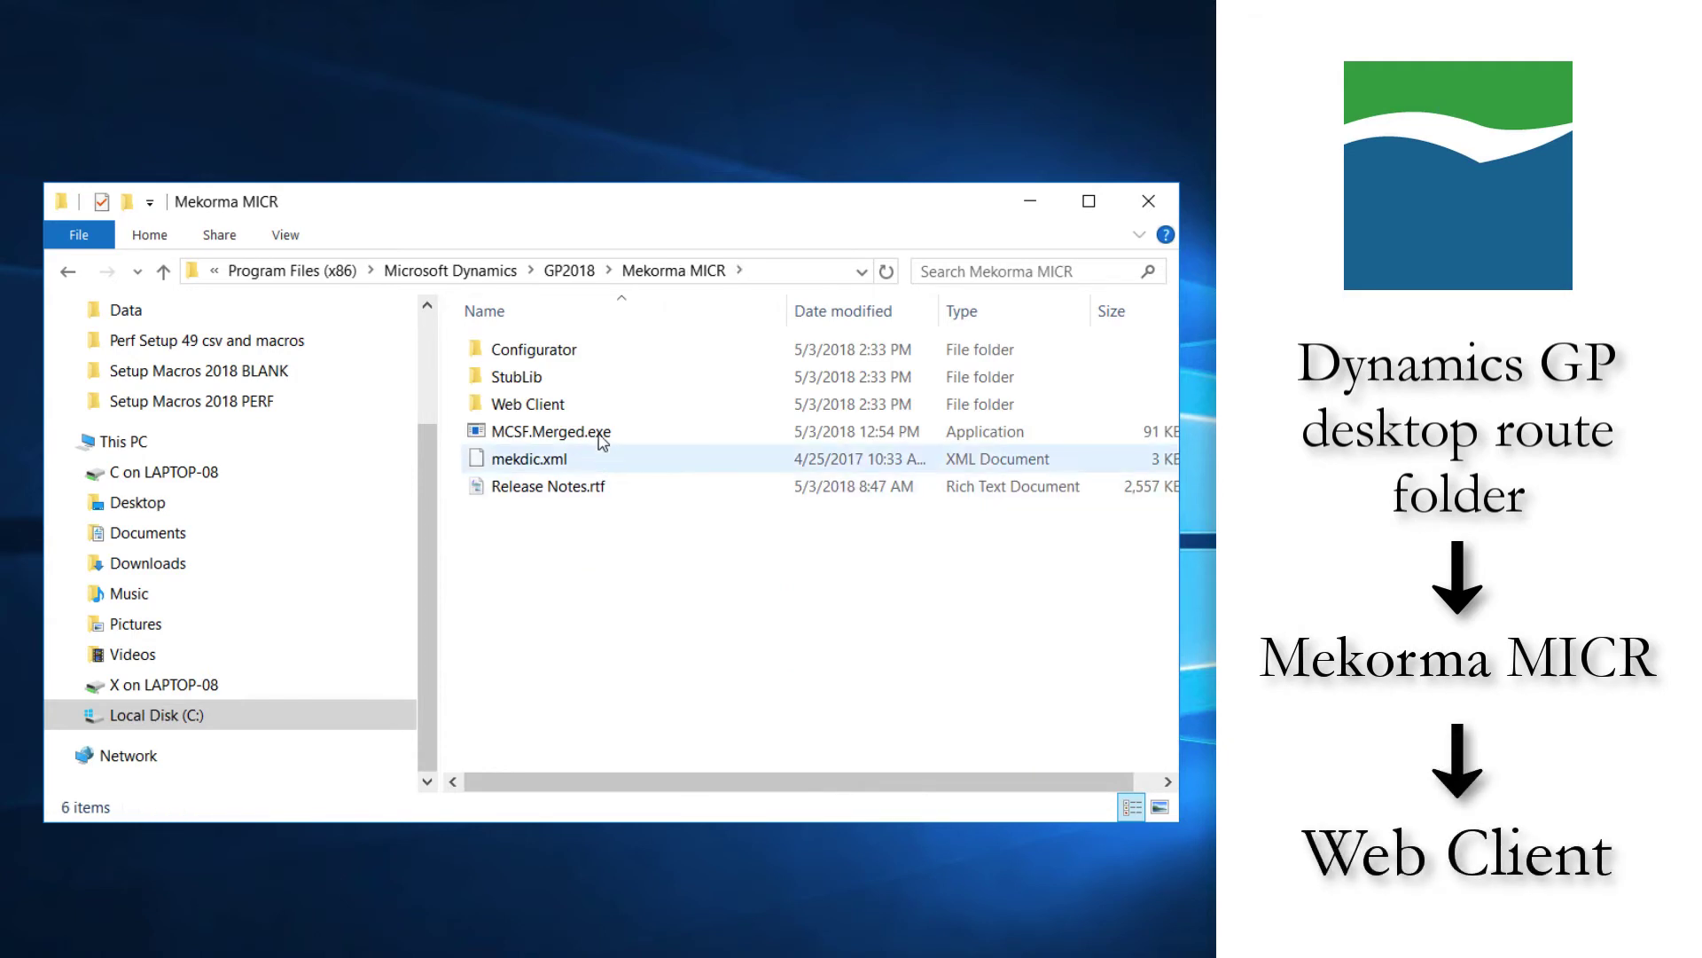
double_click(582, 404)
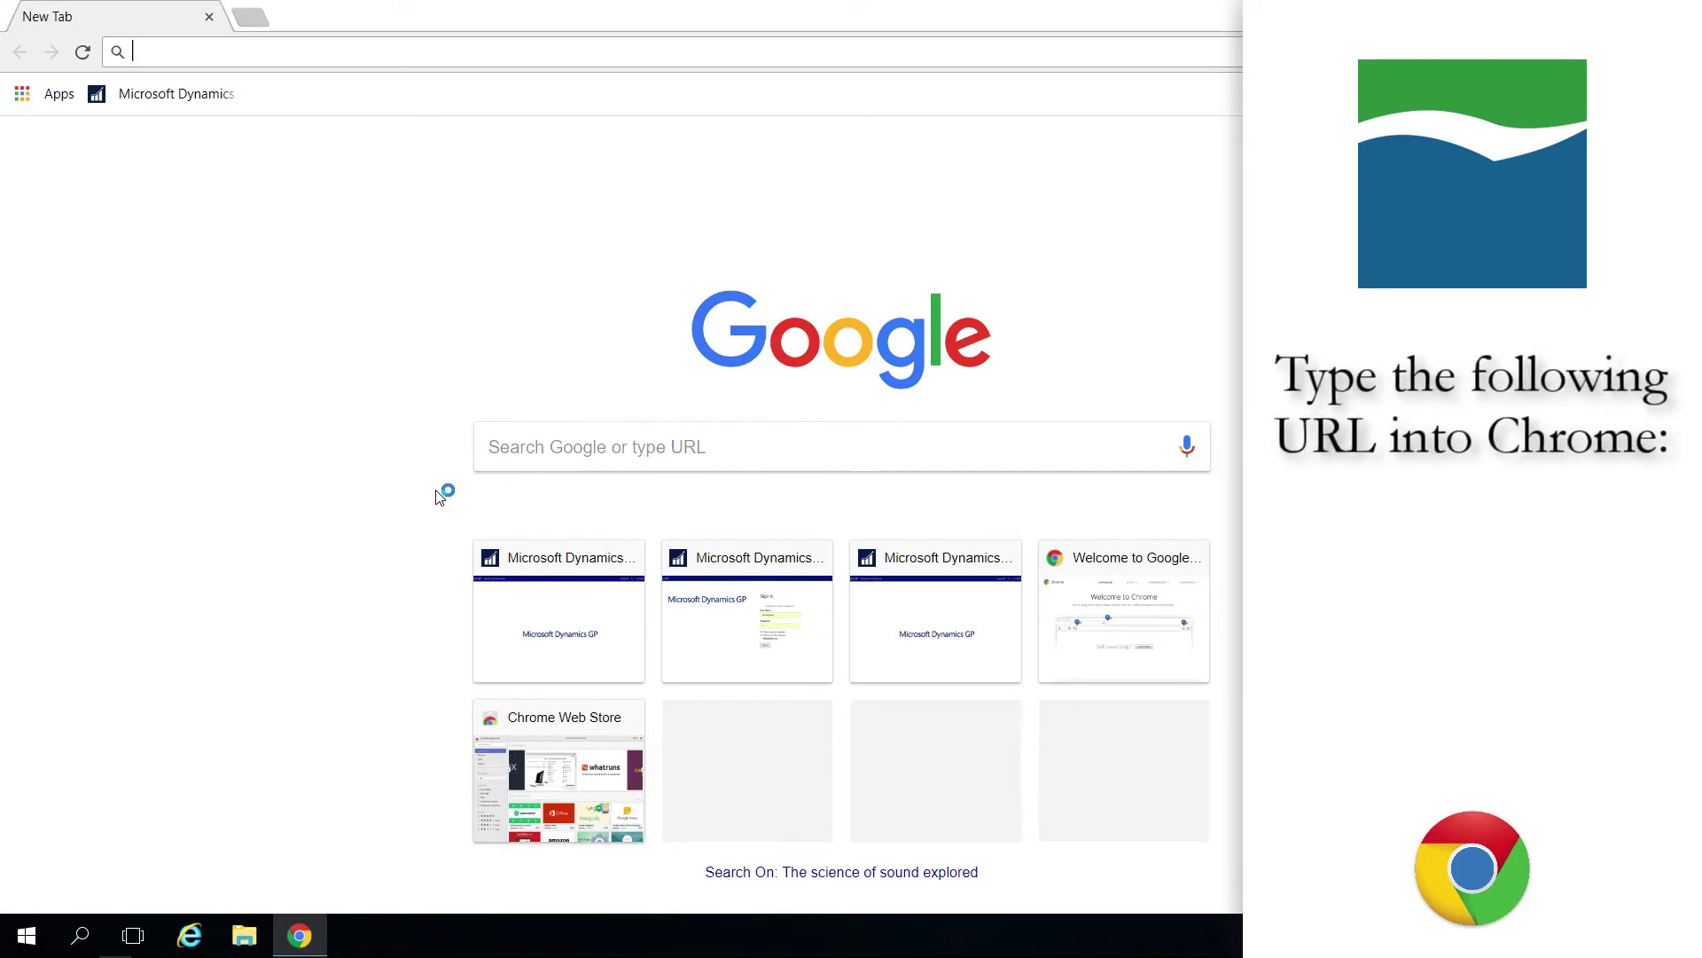
In chrome://settings, set the download location to Downloads and turn off 'Ask where to save each file'
type("chrome")
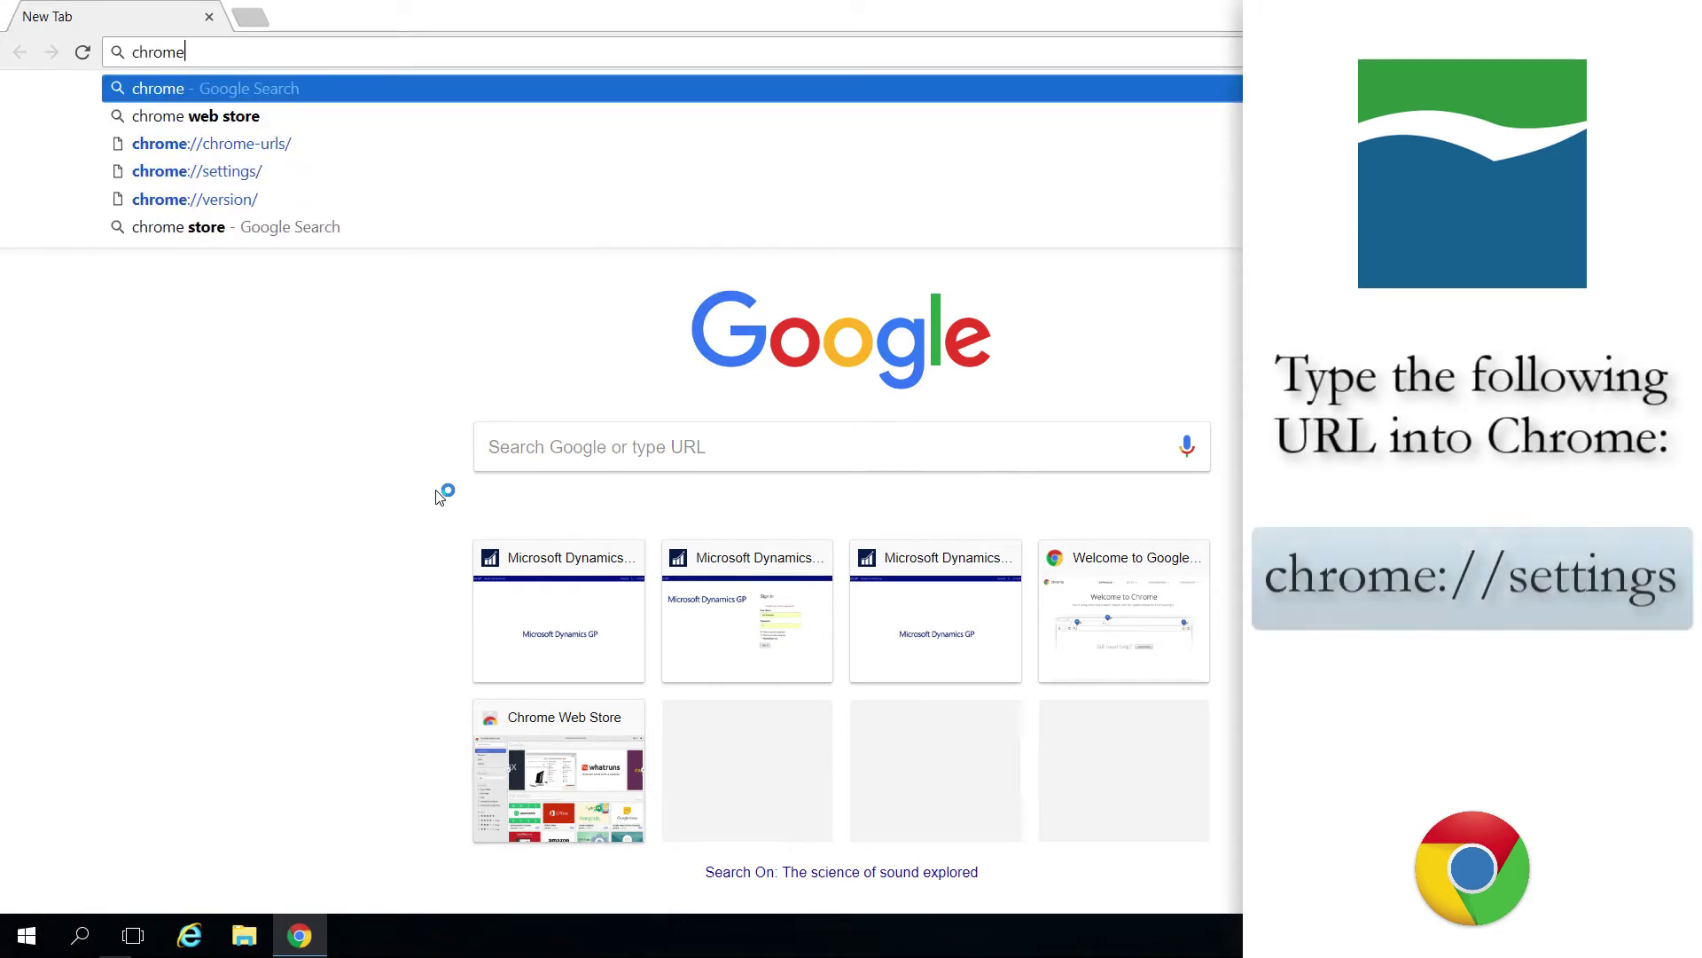
type("://settings")
key("Return")
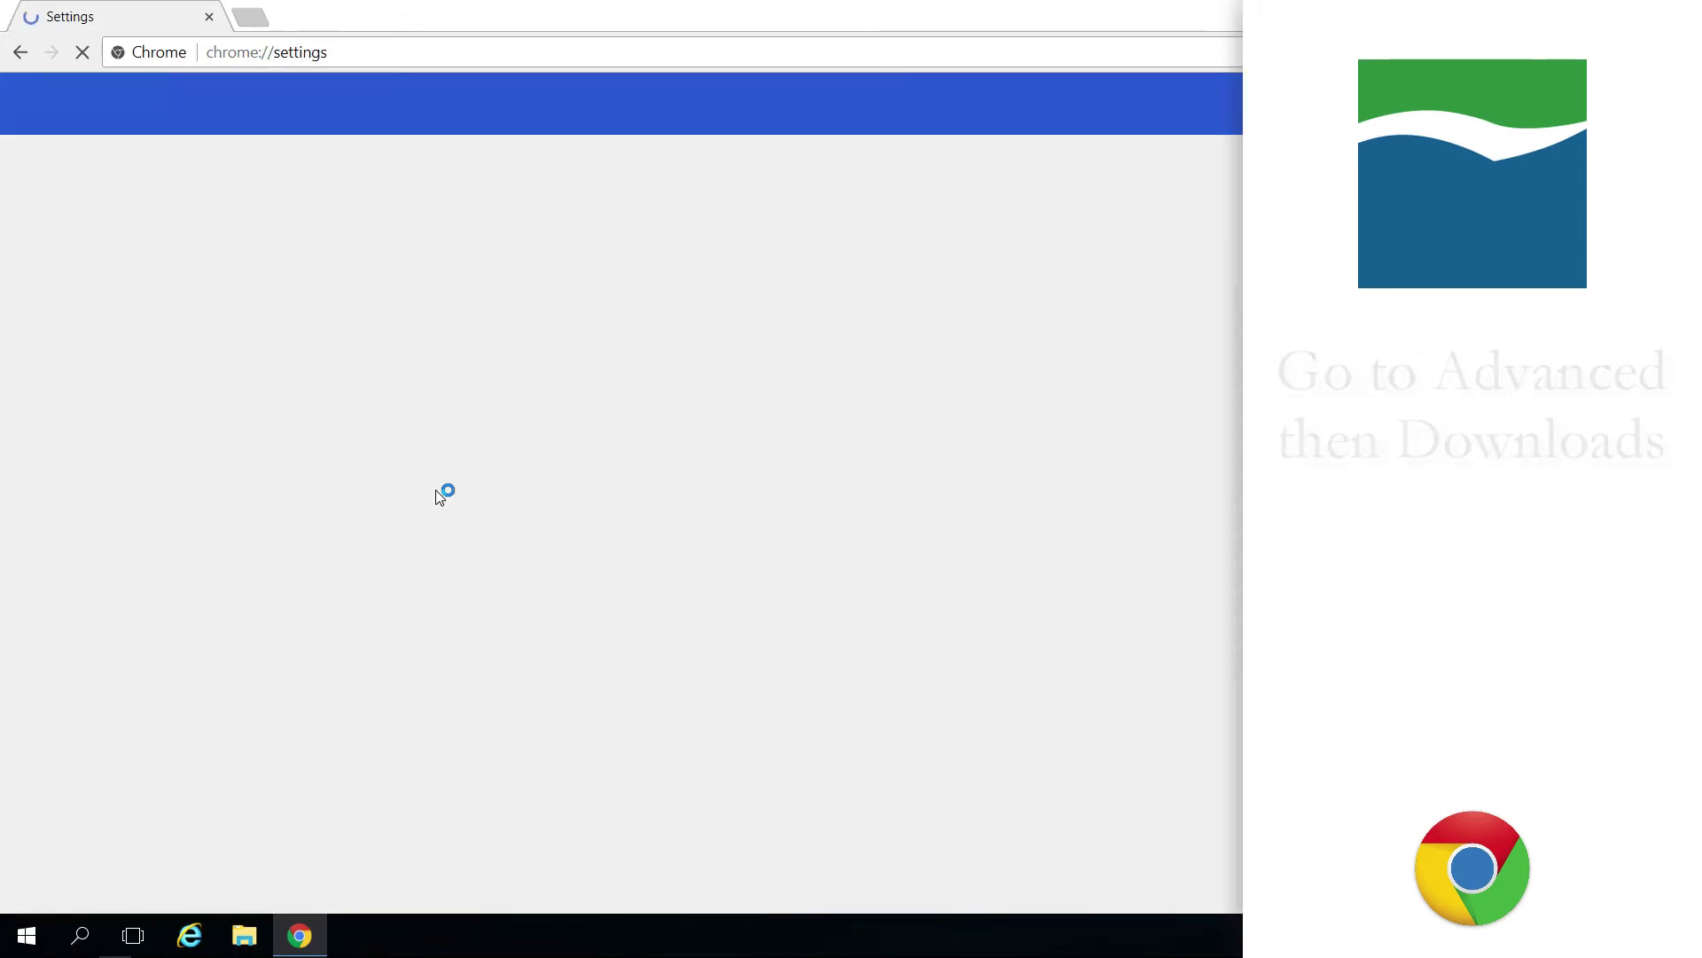
scroll(1156, 430, "down", 7)
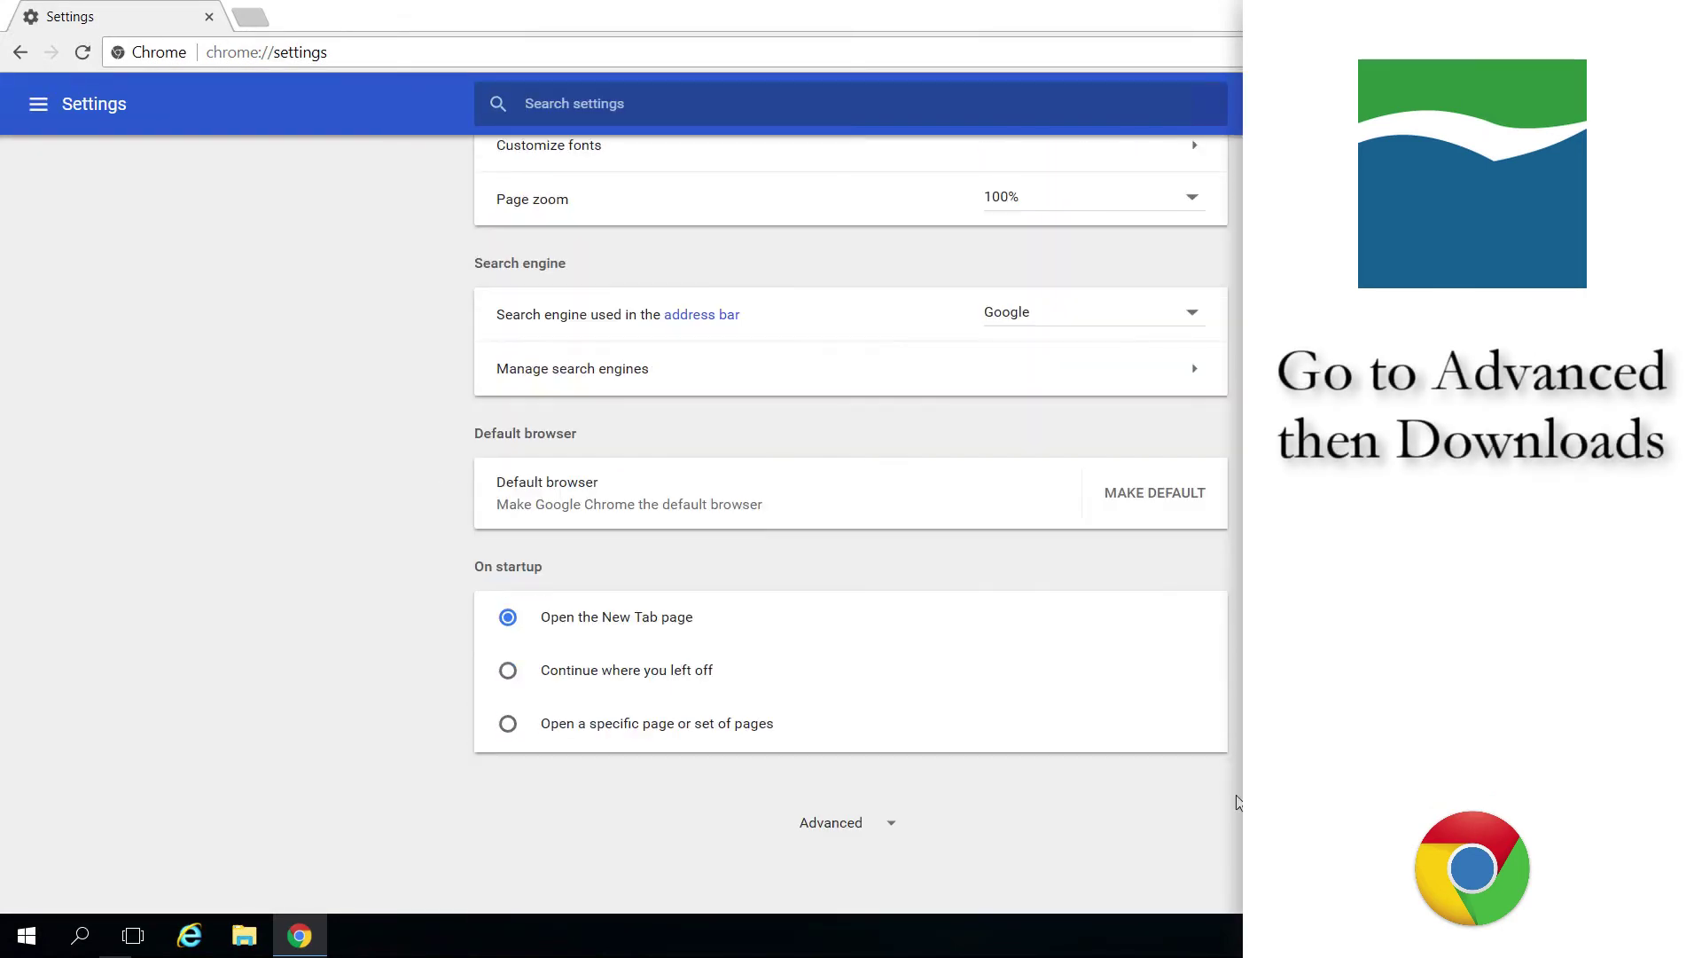
left_click(881, 827)
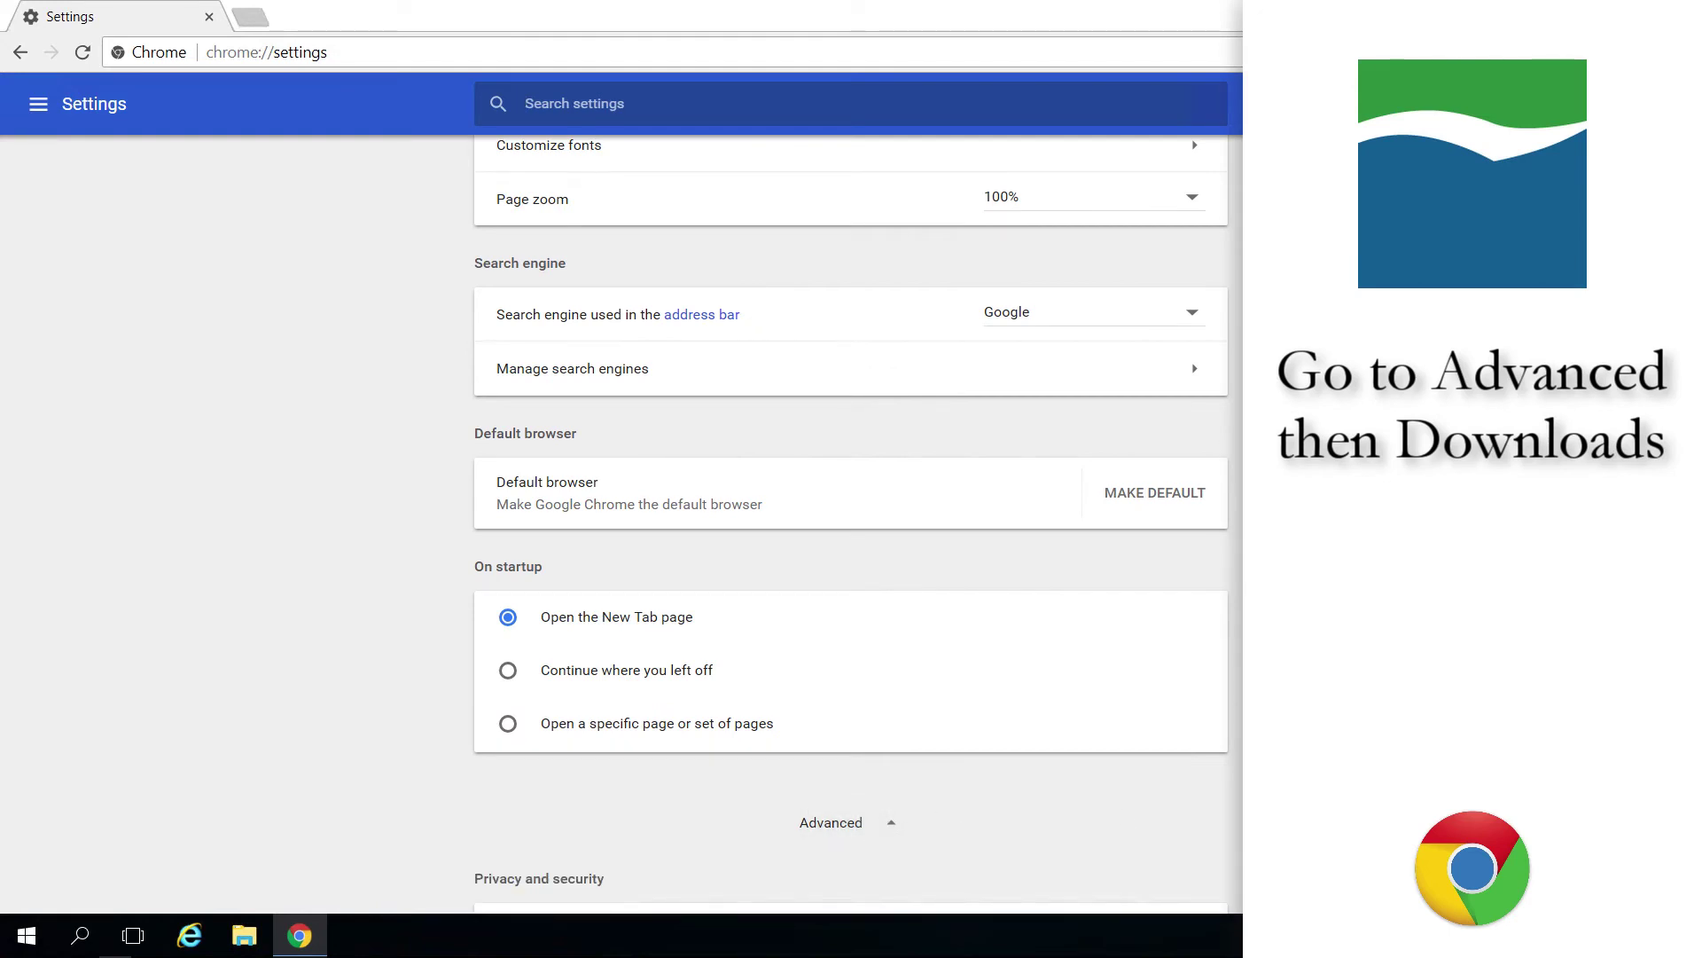
scroll(851, 523, "down", 15)
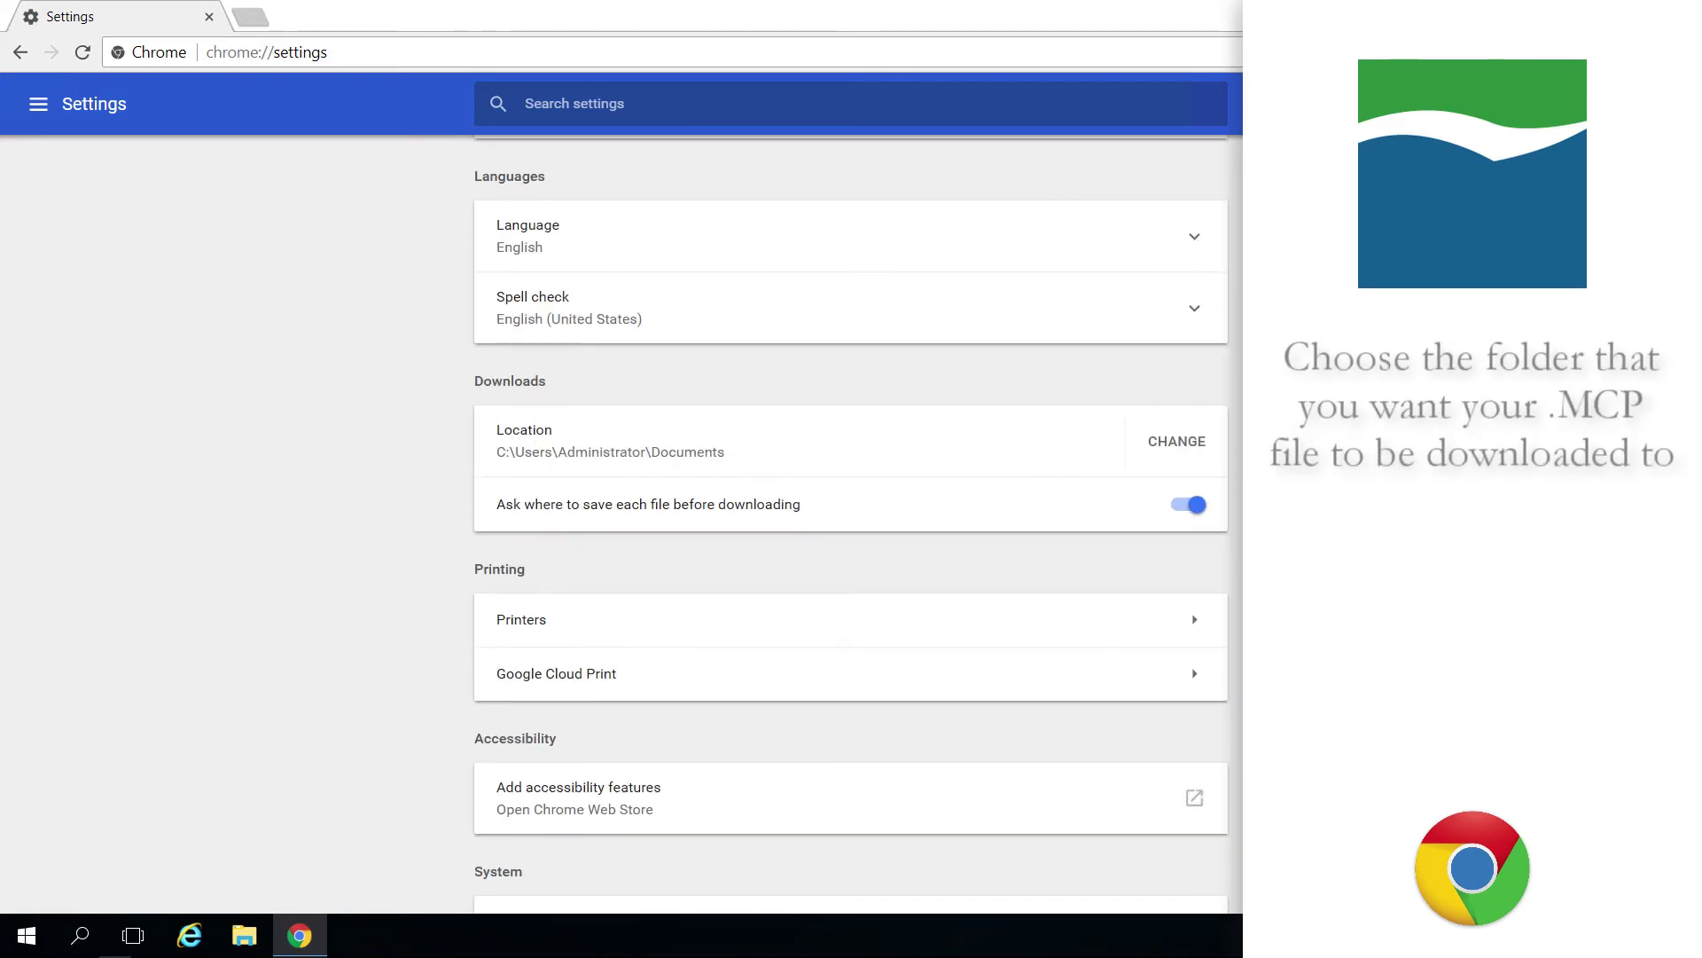
left_click(1167, 446)
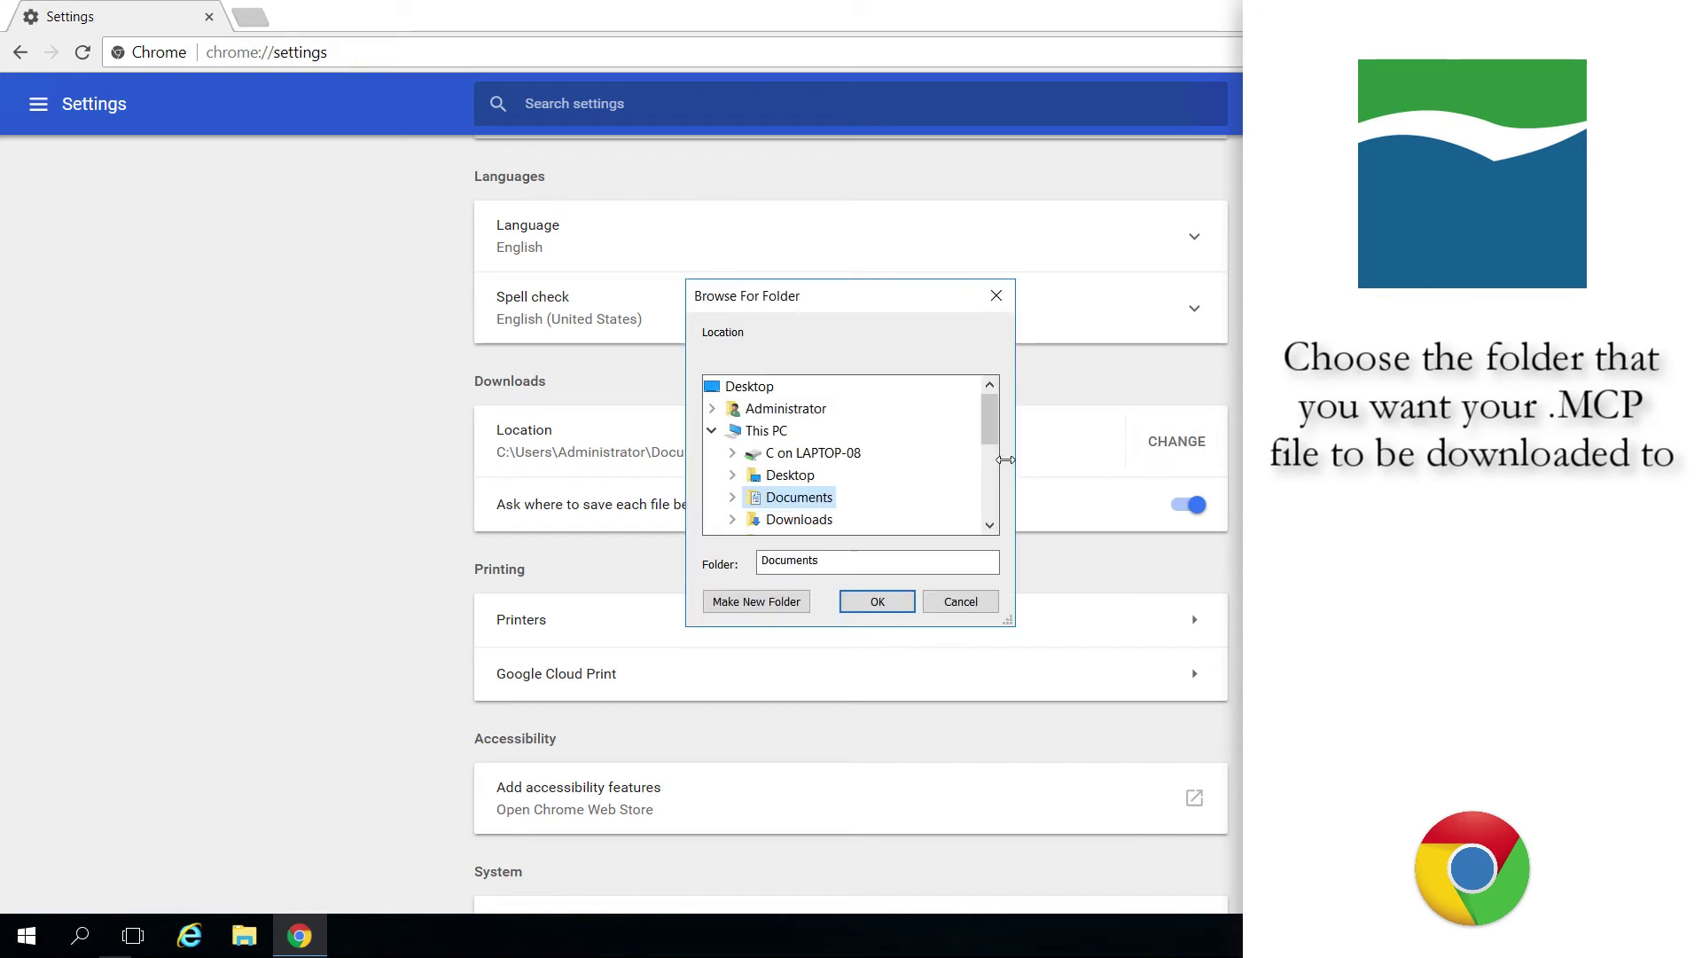
left_click(785, 521)
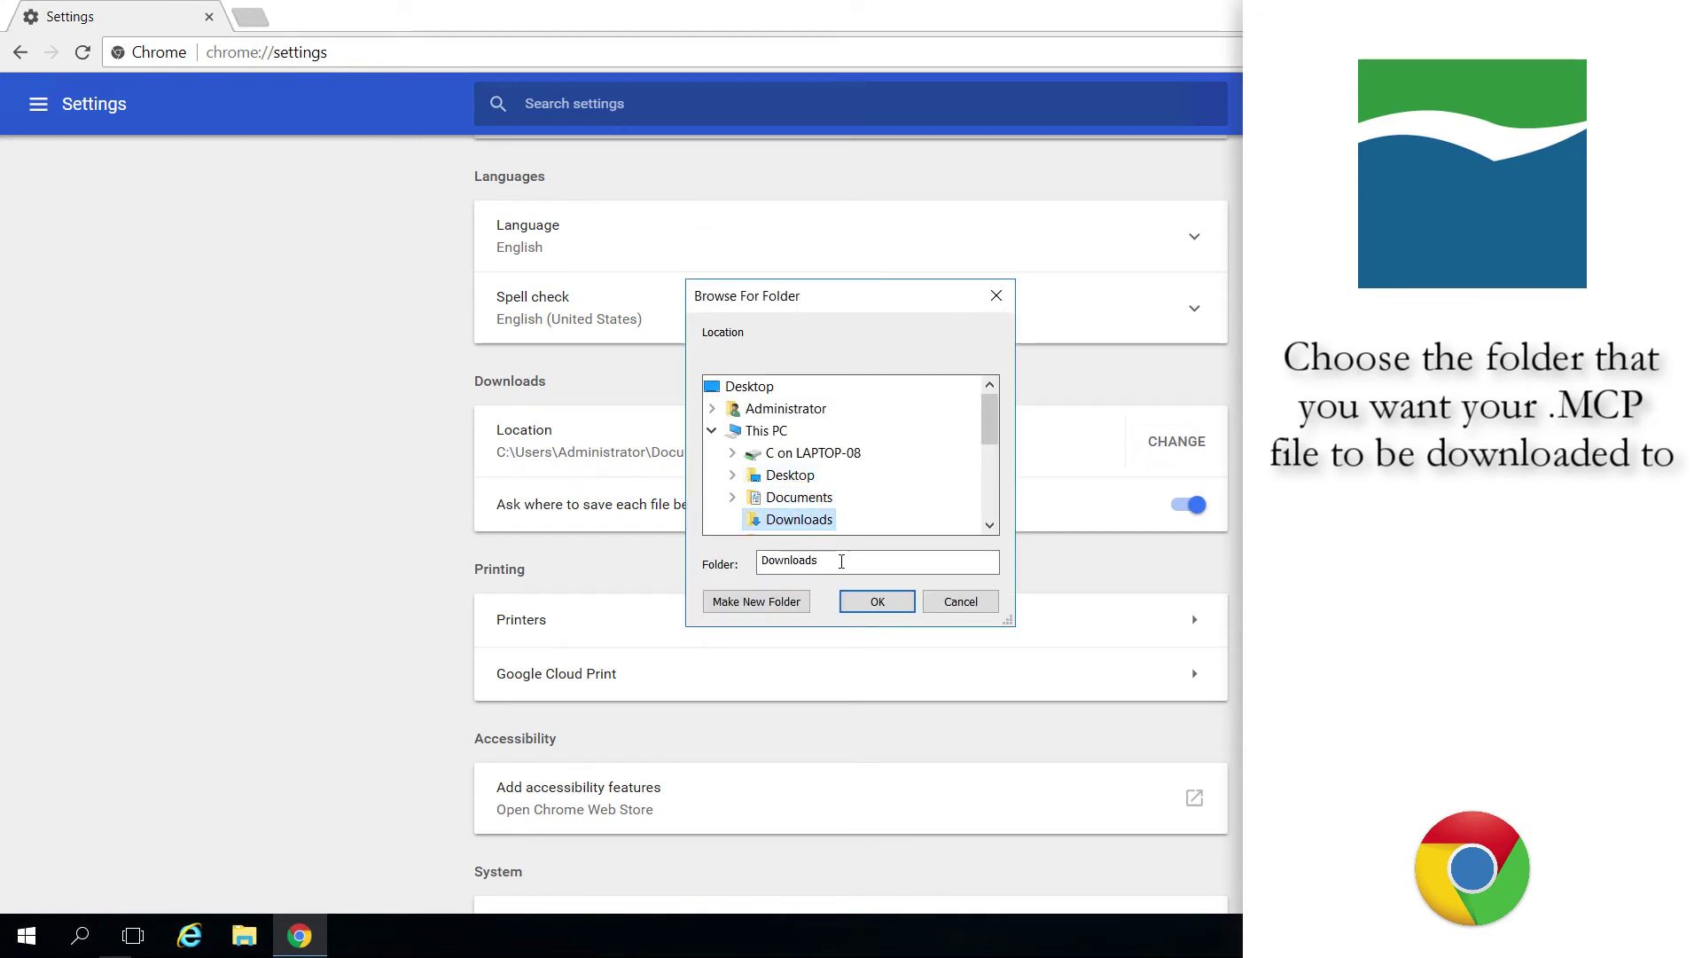
left_click(873, 602)
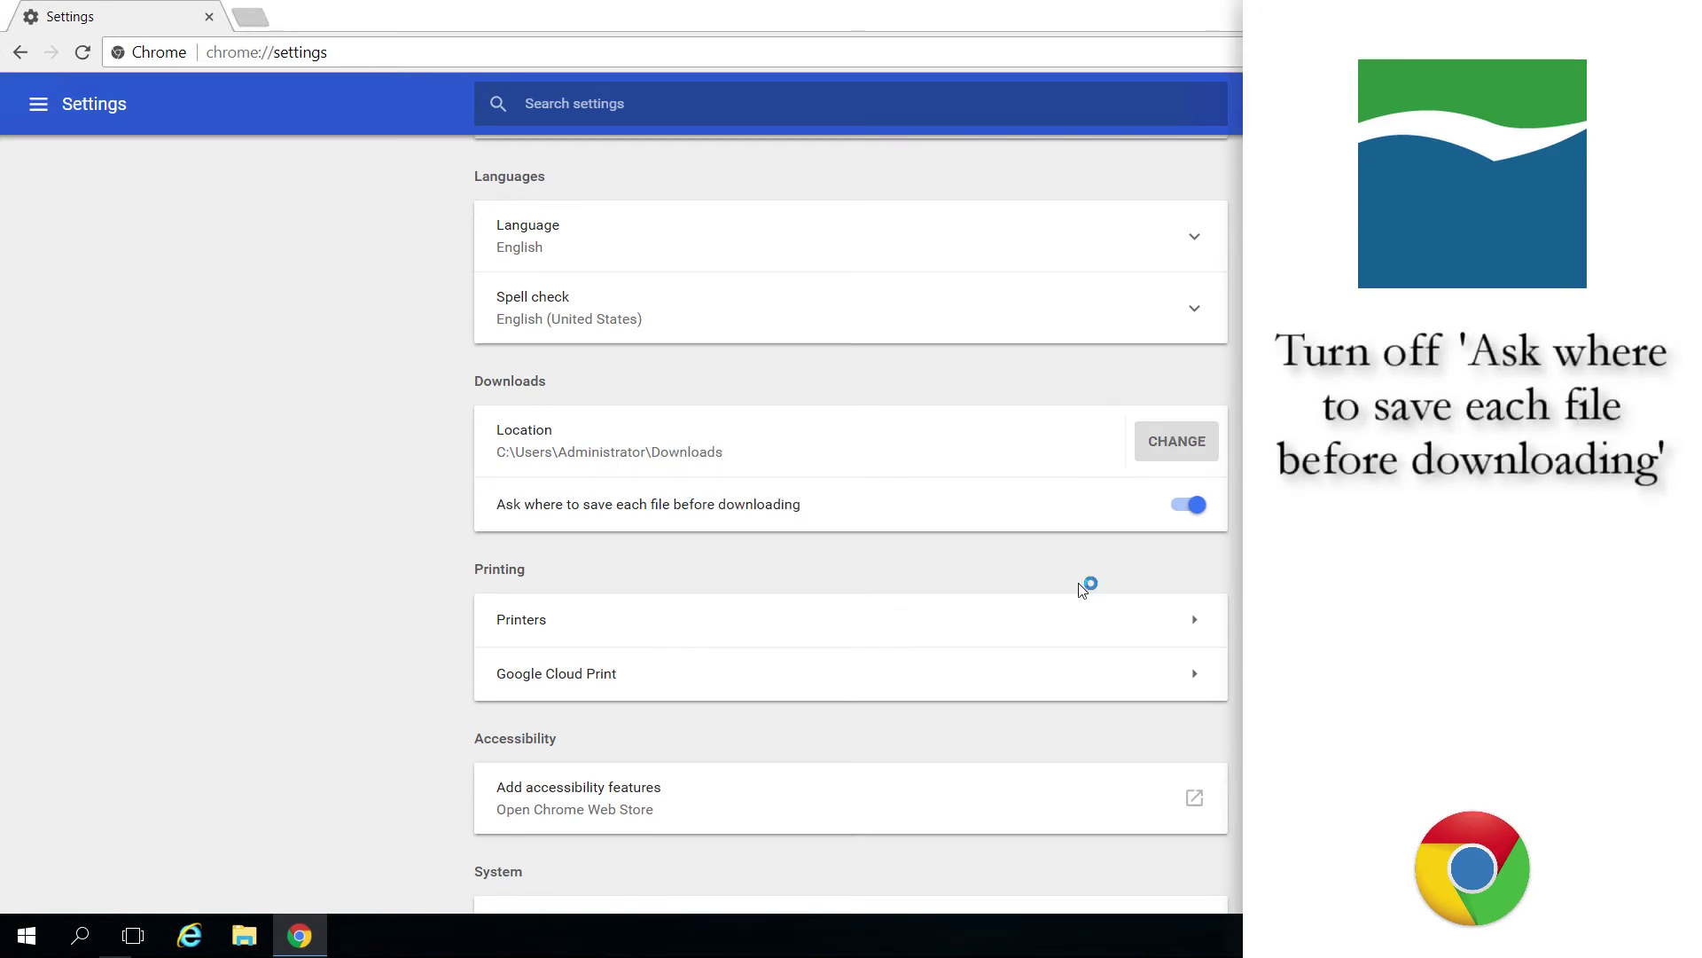
left_click(1197, 505)
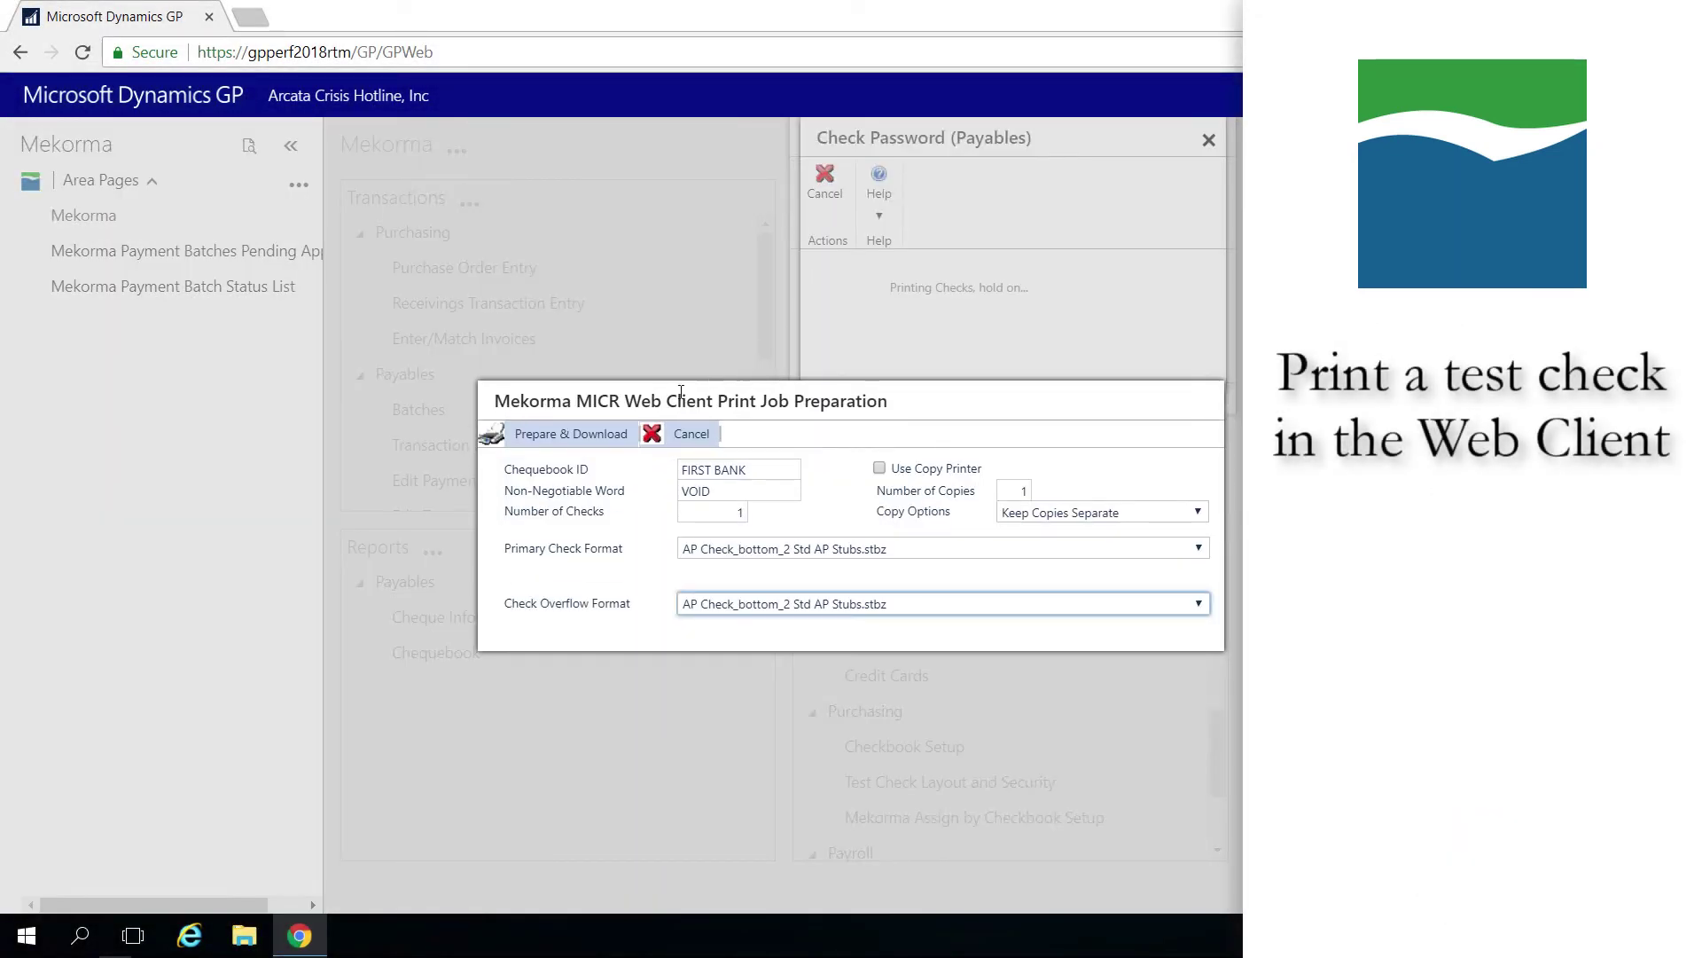
Download the $1.00 test check .mcp file, set .mcp files to always open, and open it
left_click(544, 432)
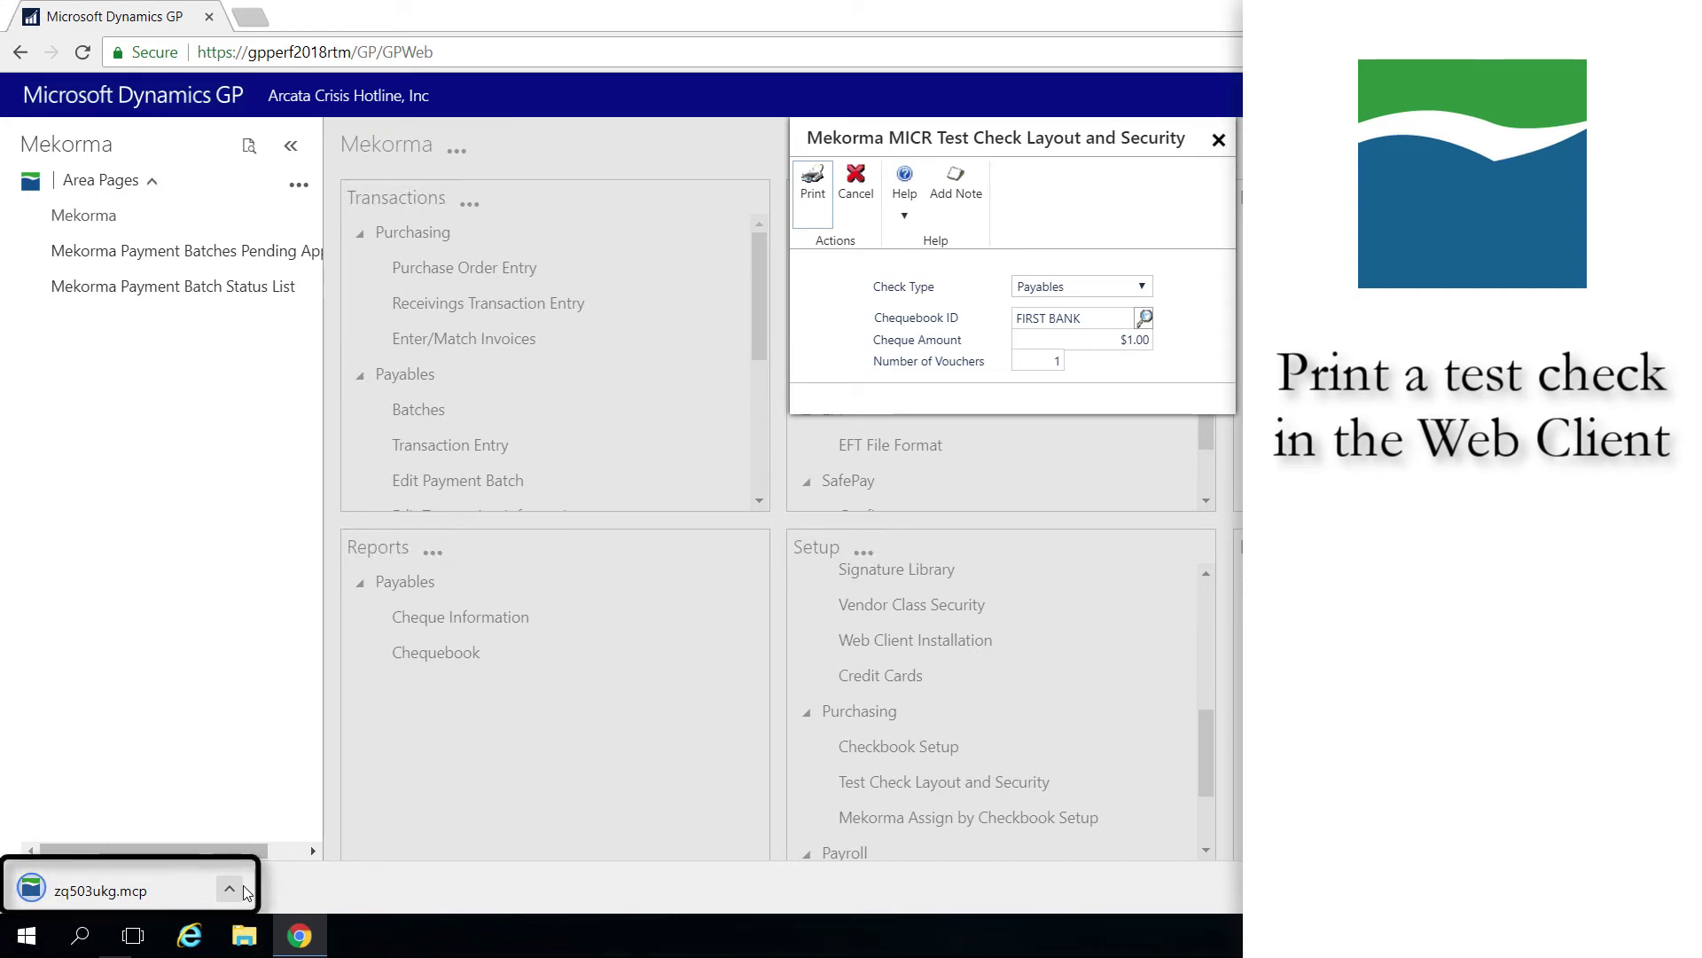
left_click(241, 888)
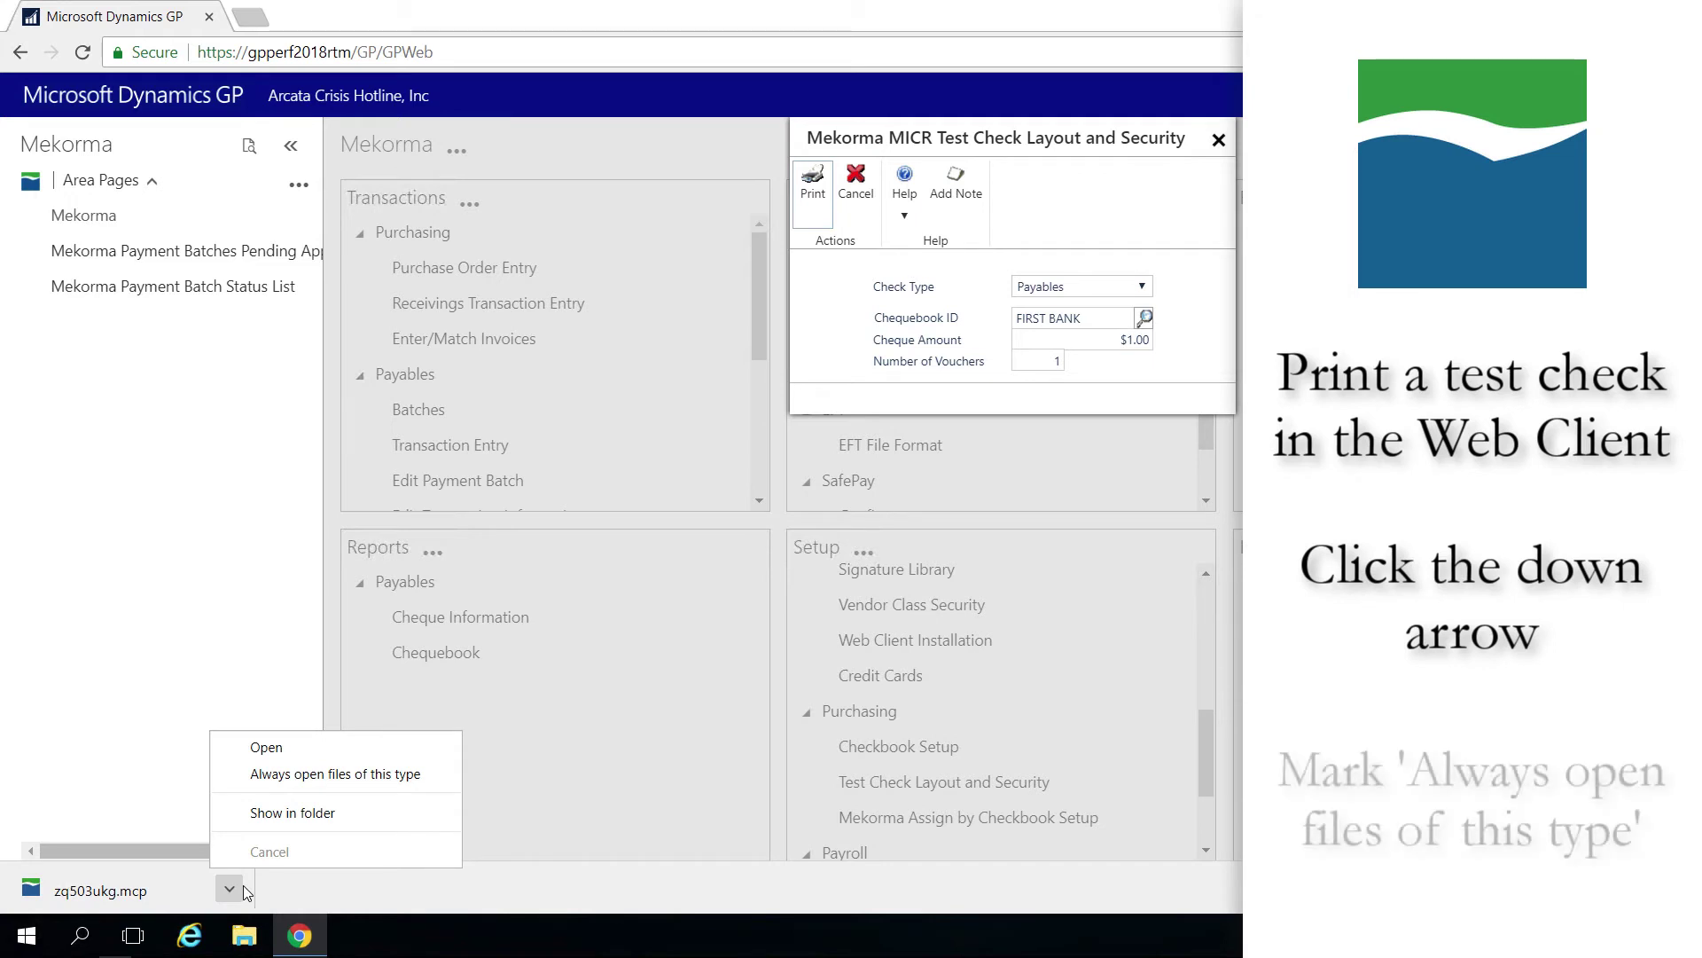
left_click(321, 775)
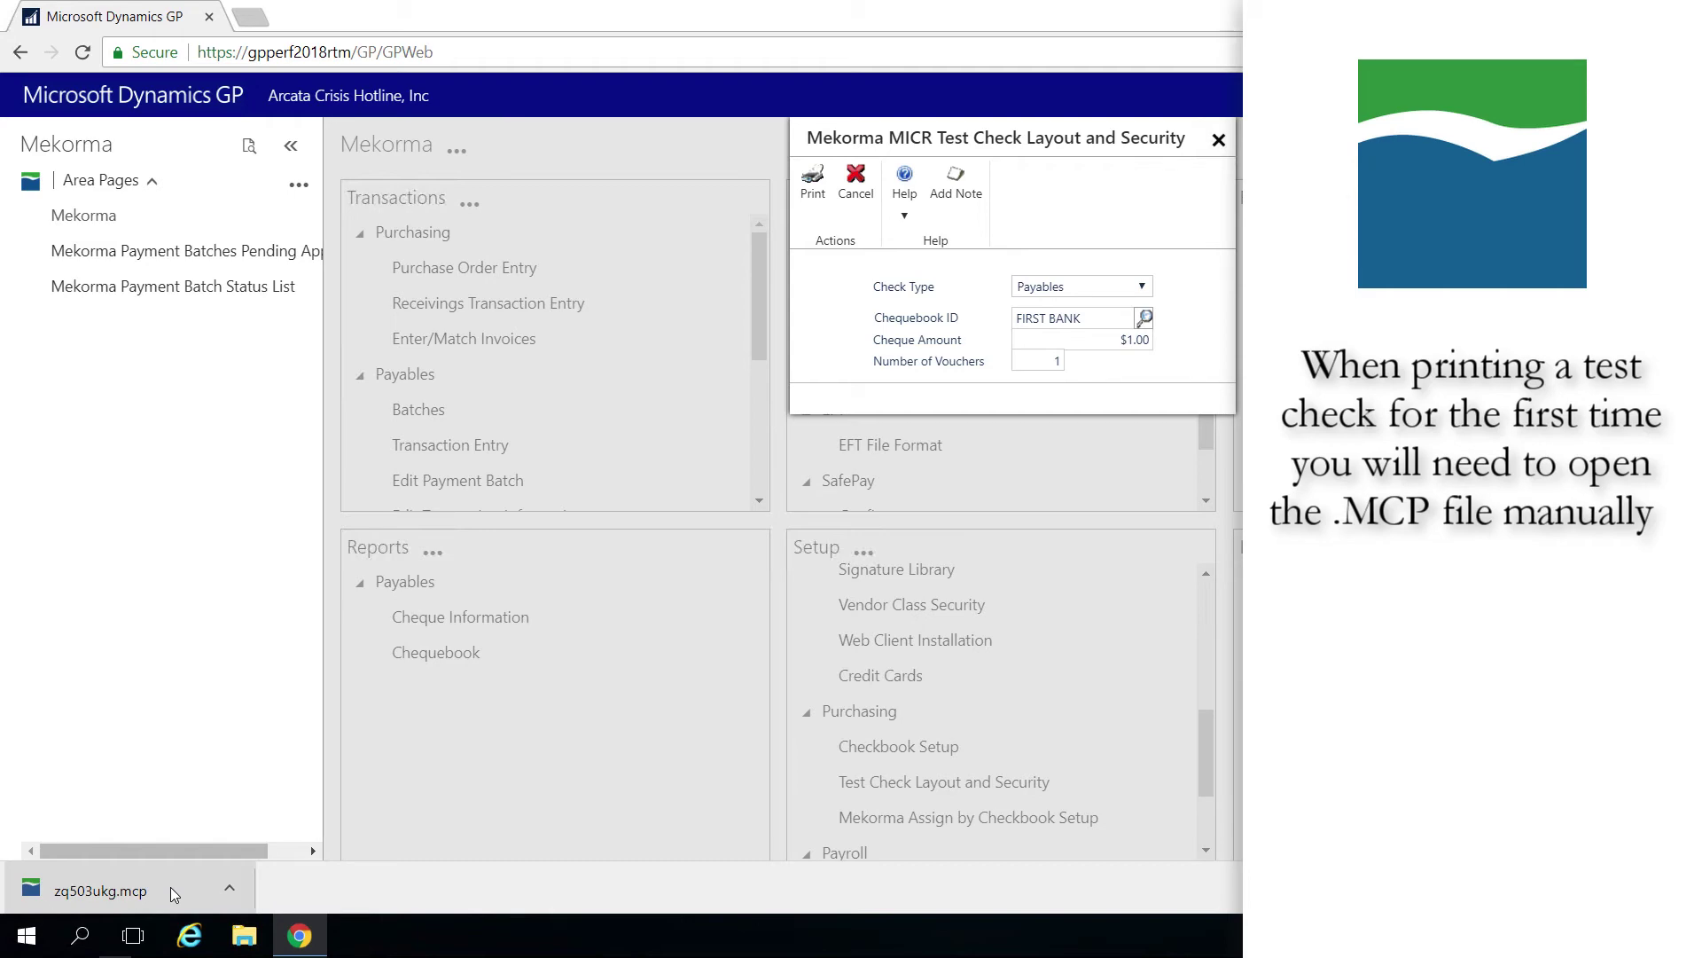
left_click(170, 887)
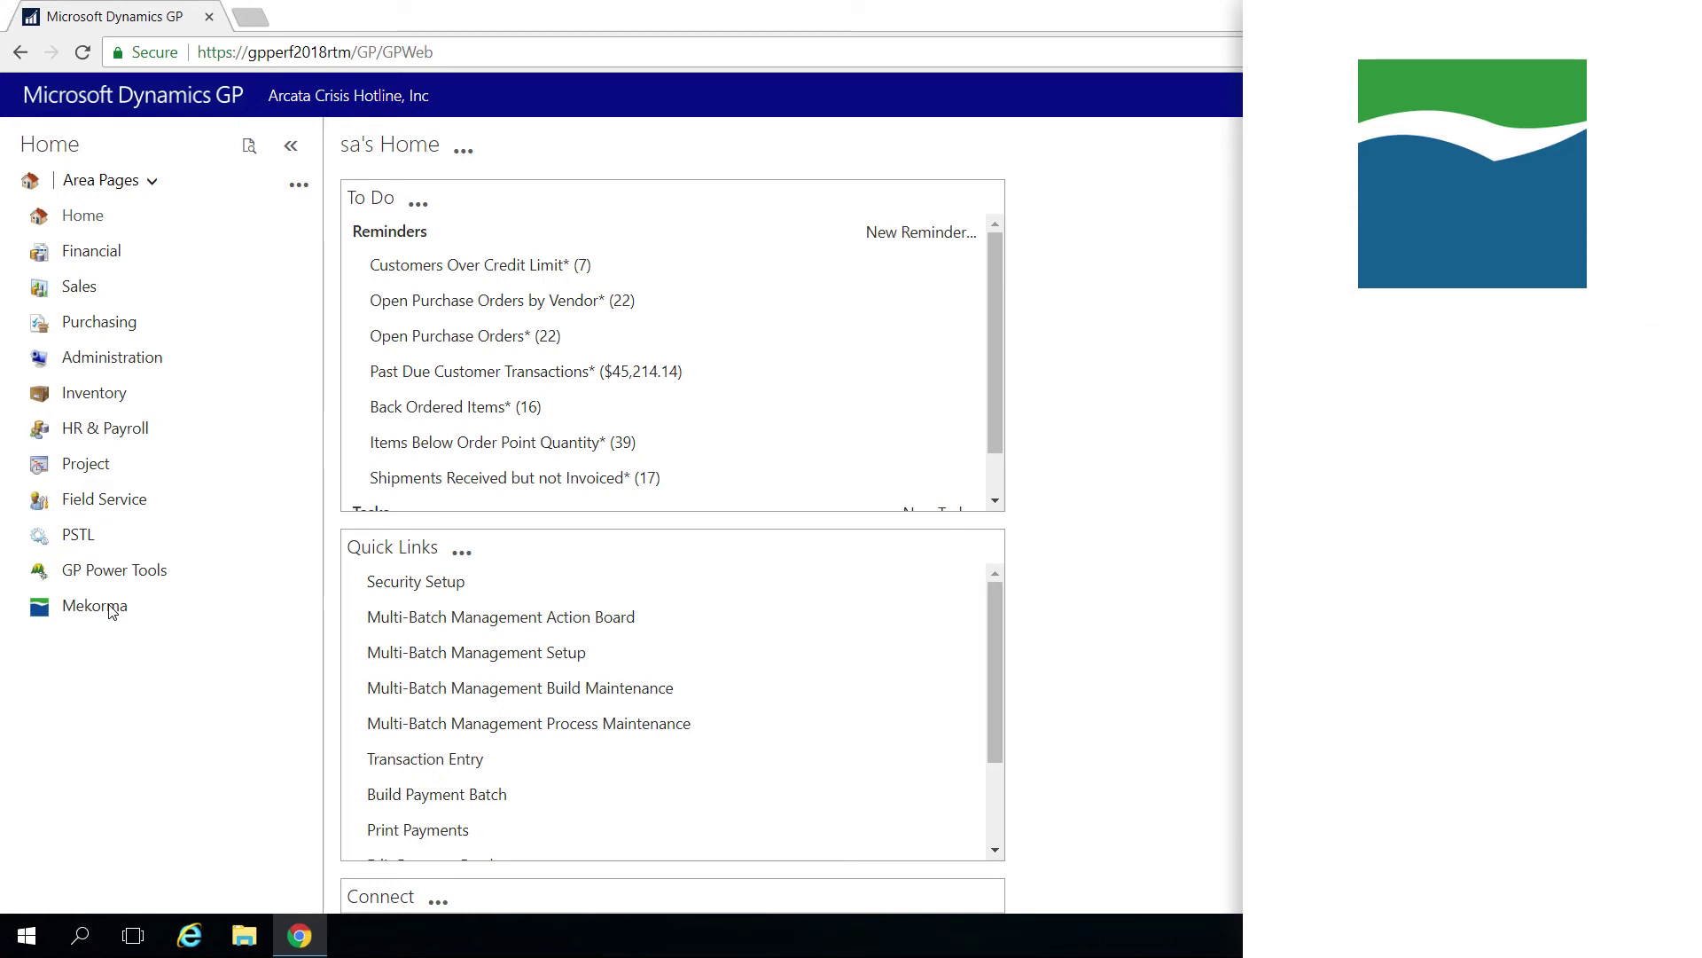
Tick Web Client for user sa in Mekorma's Web Client Security Access and save
left_click(112, 610)
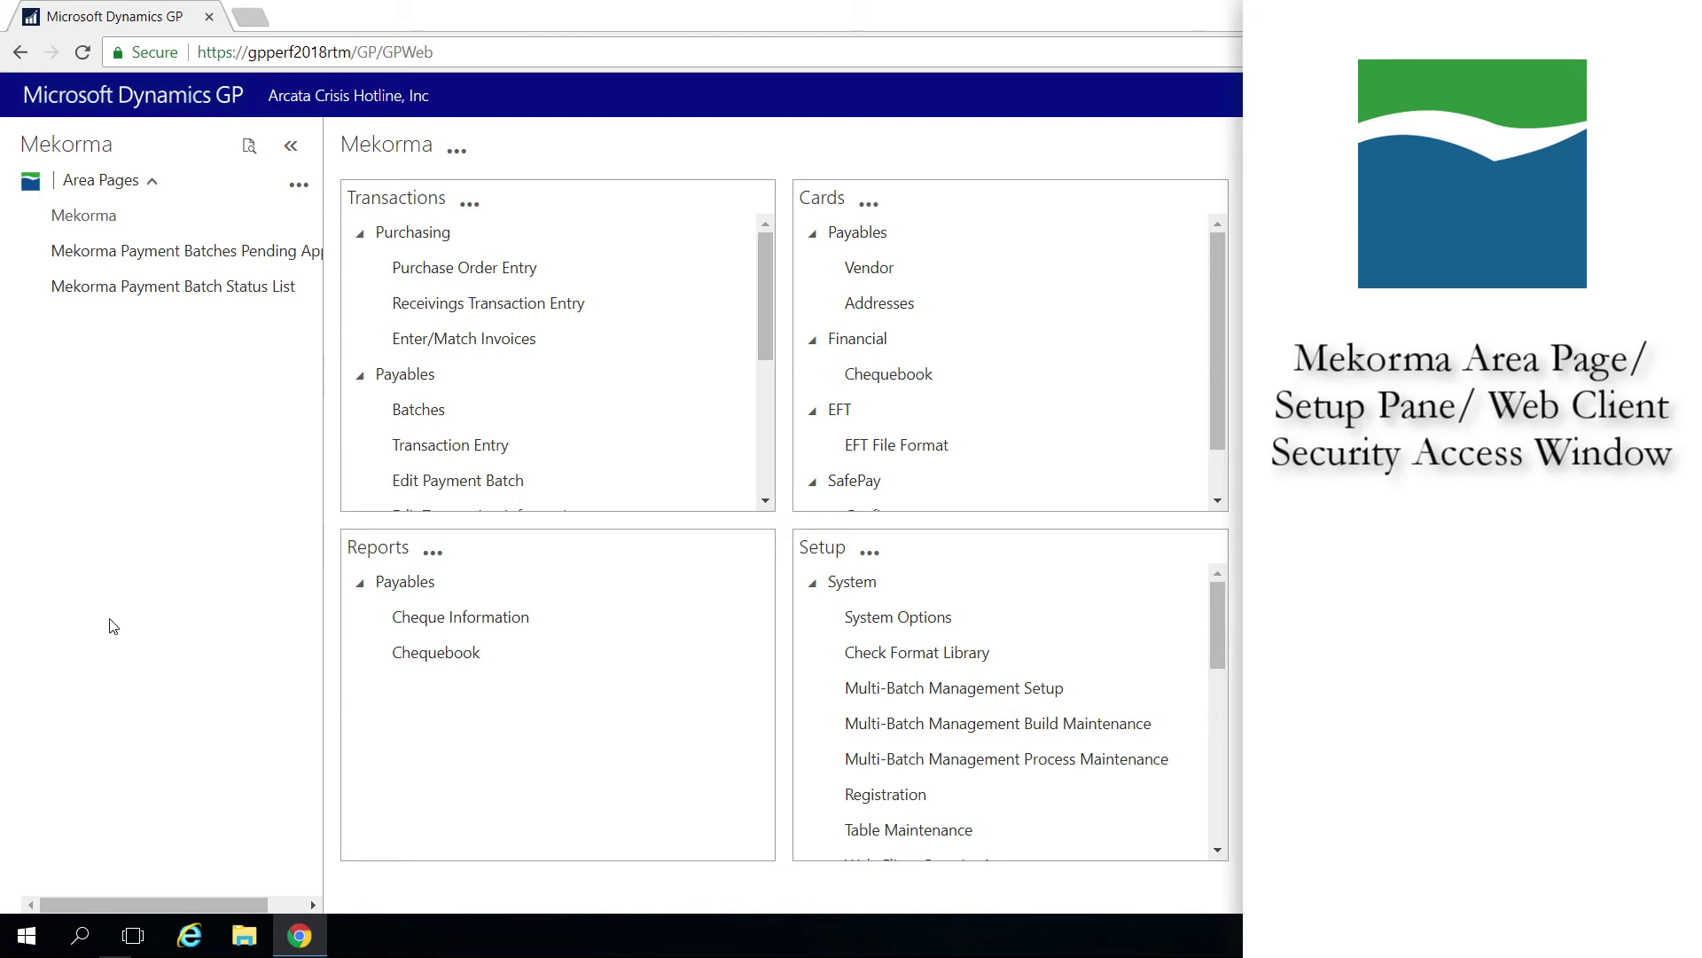
left_click_drag(1219, 621, 1218, 691)
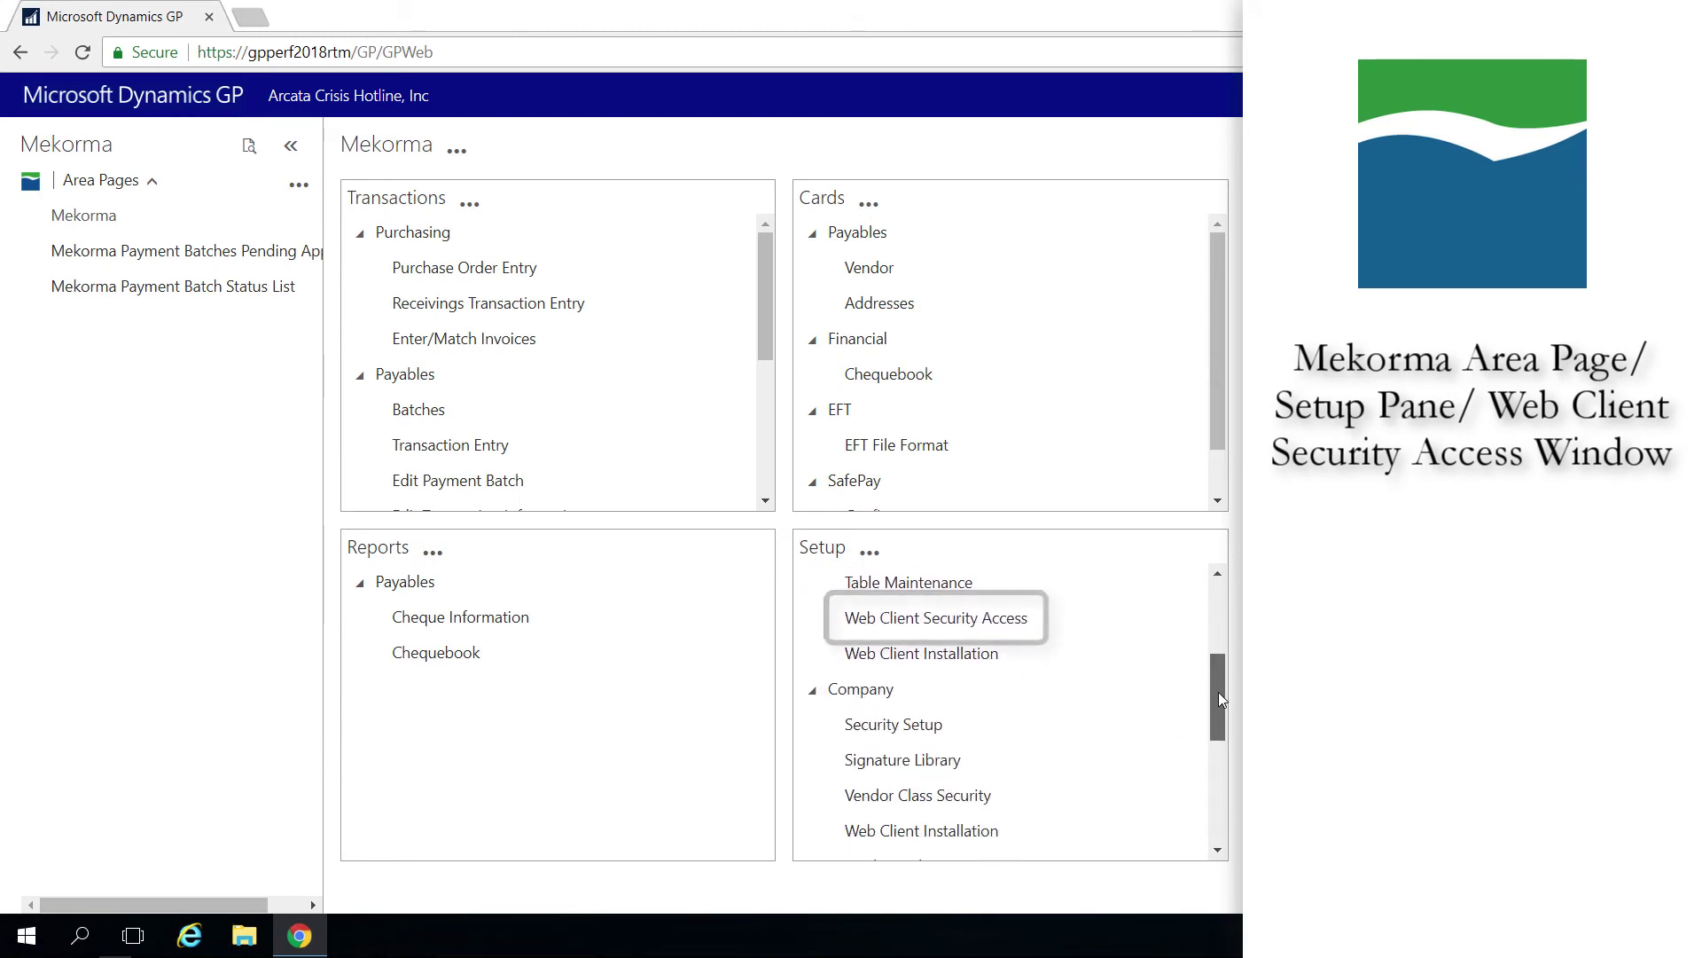
left_click(1006, 626)
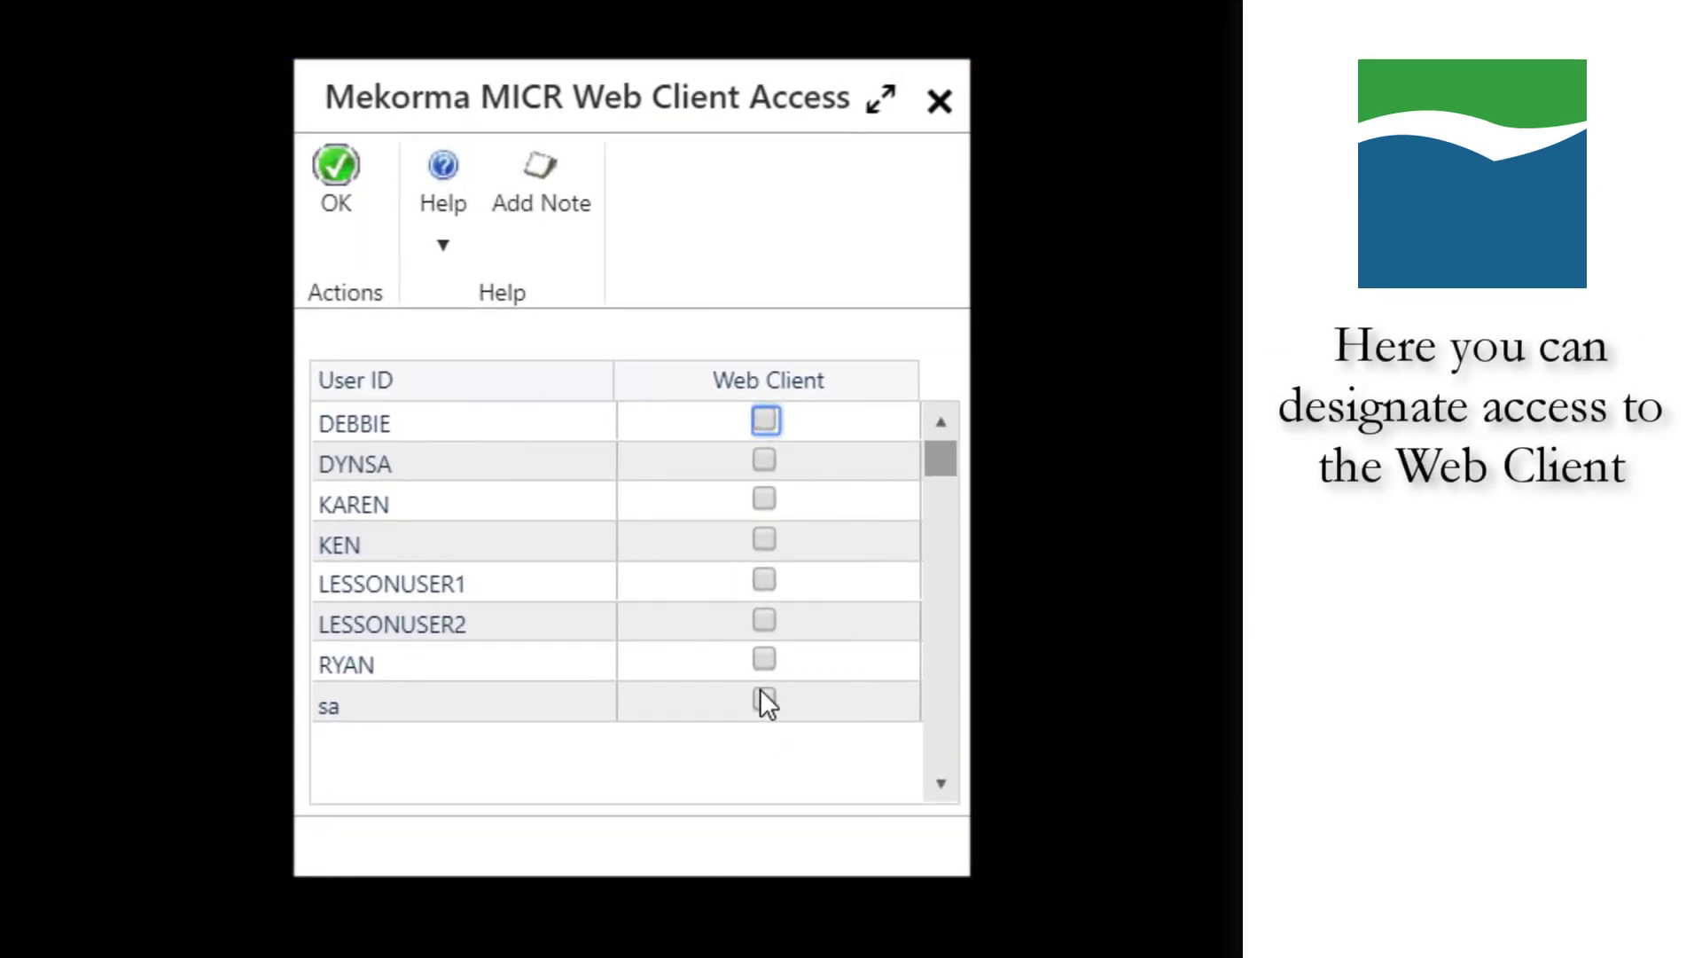
left_click(762, 696)
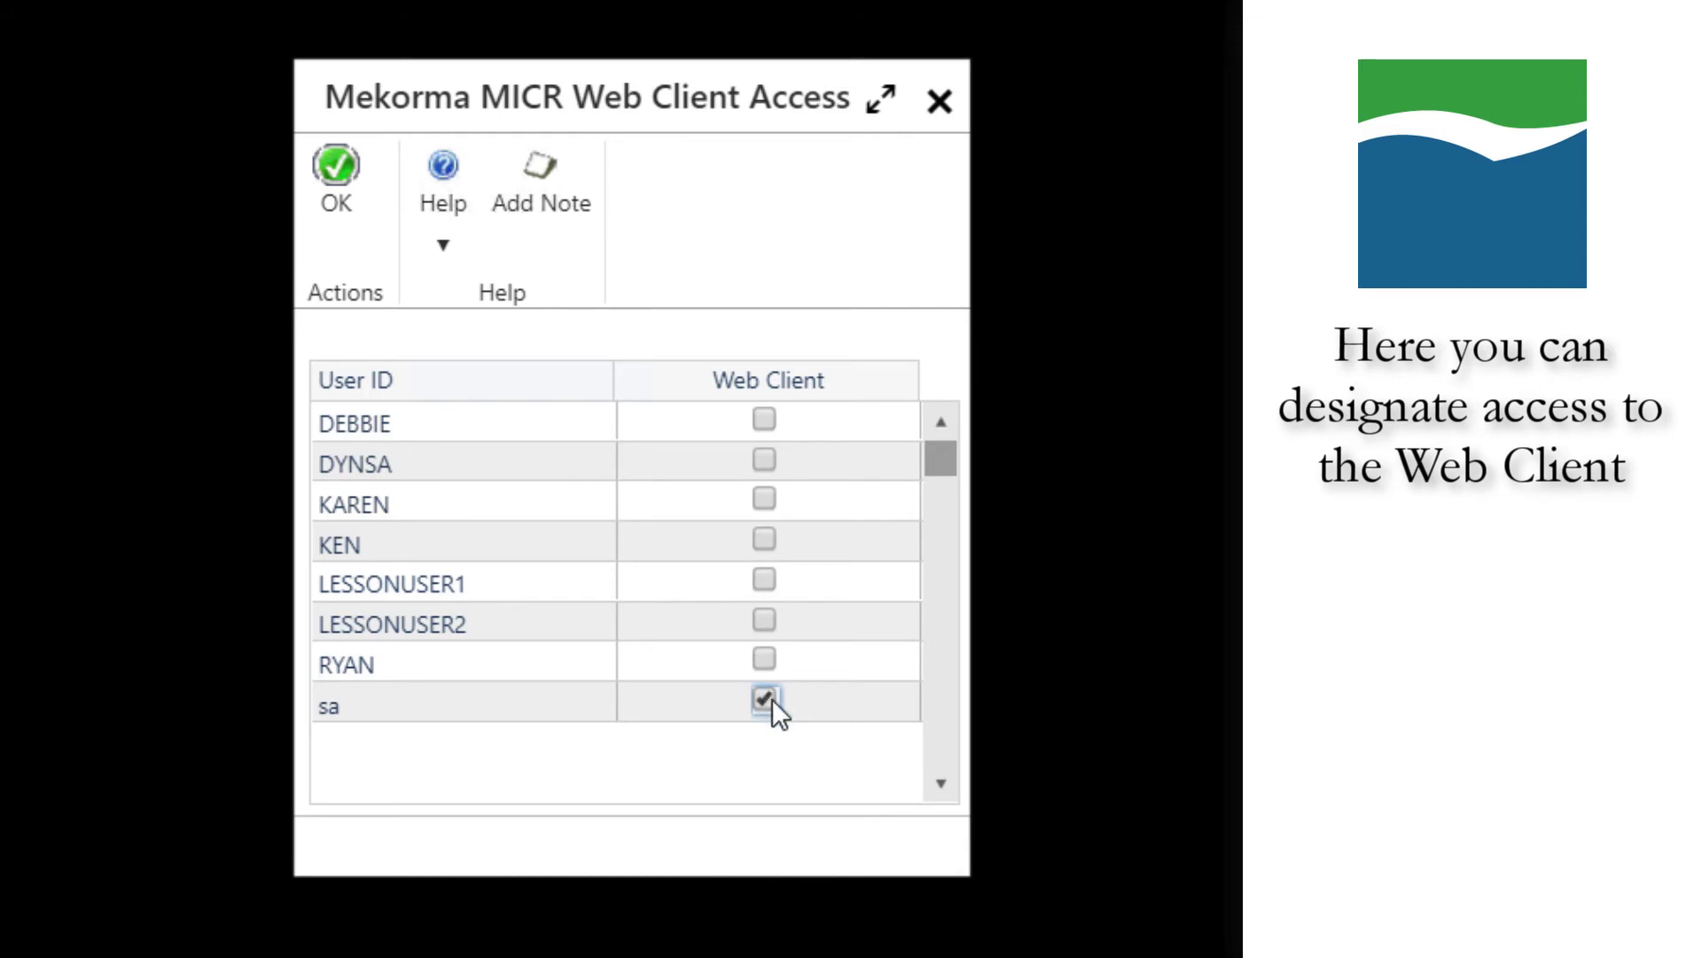
left_click(324, 205)
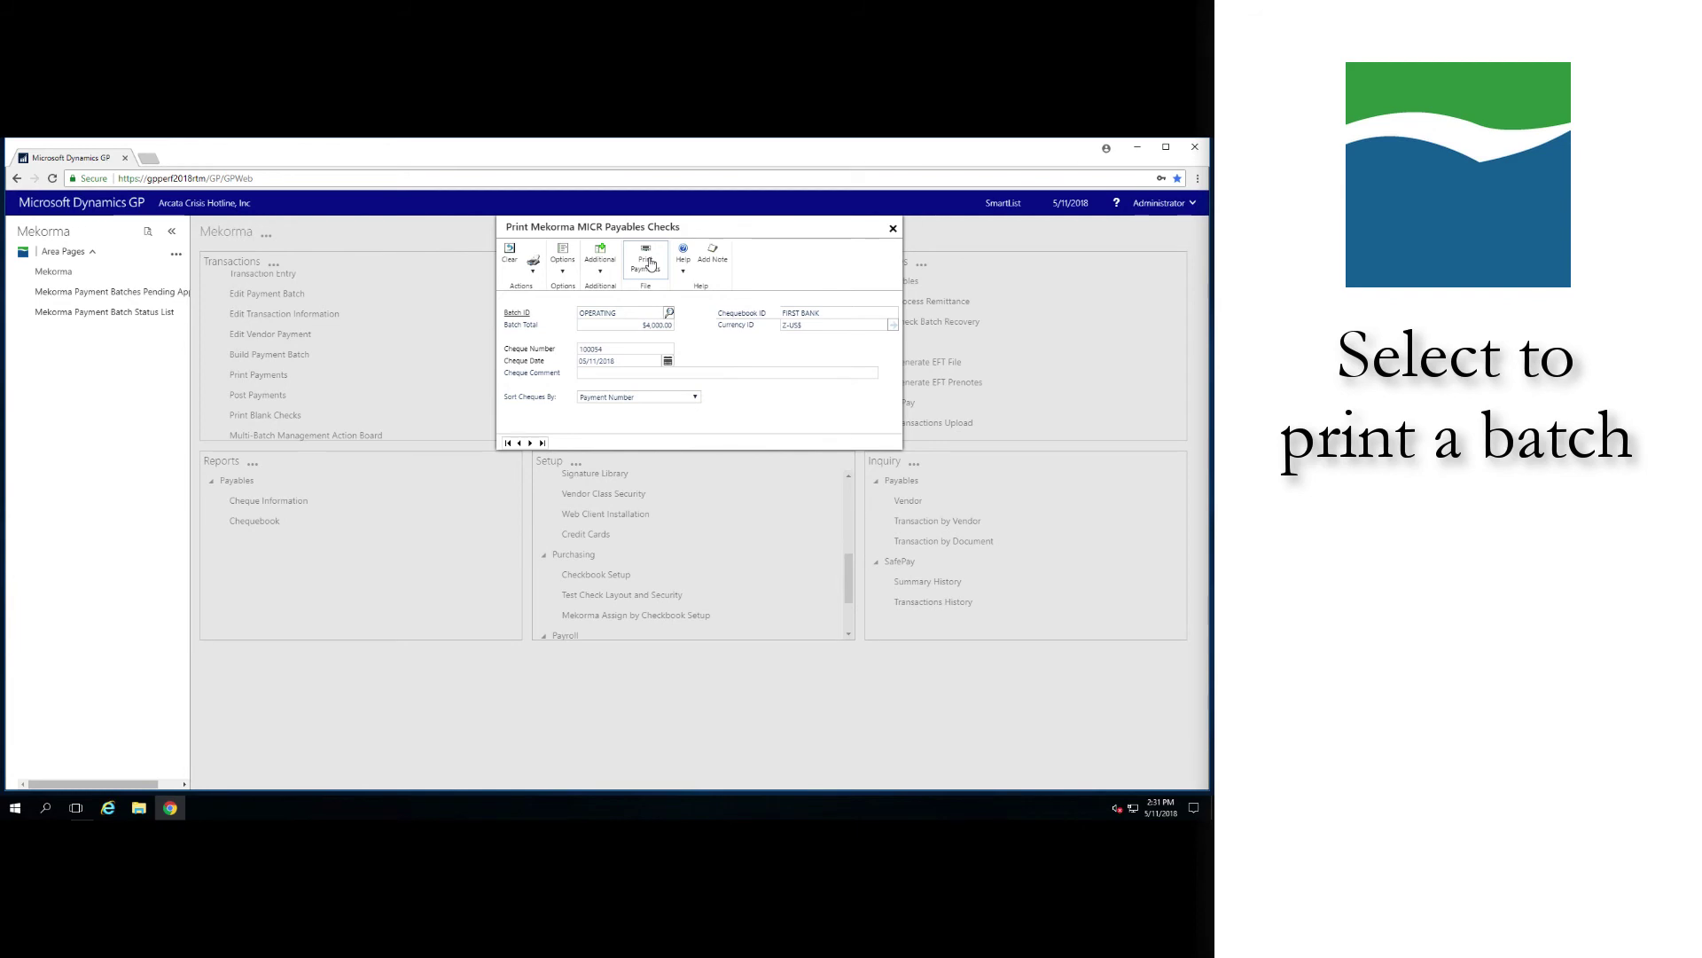
Print payments for the OPERATING batch and prepare and download its check data
left_click(647, 259)
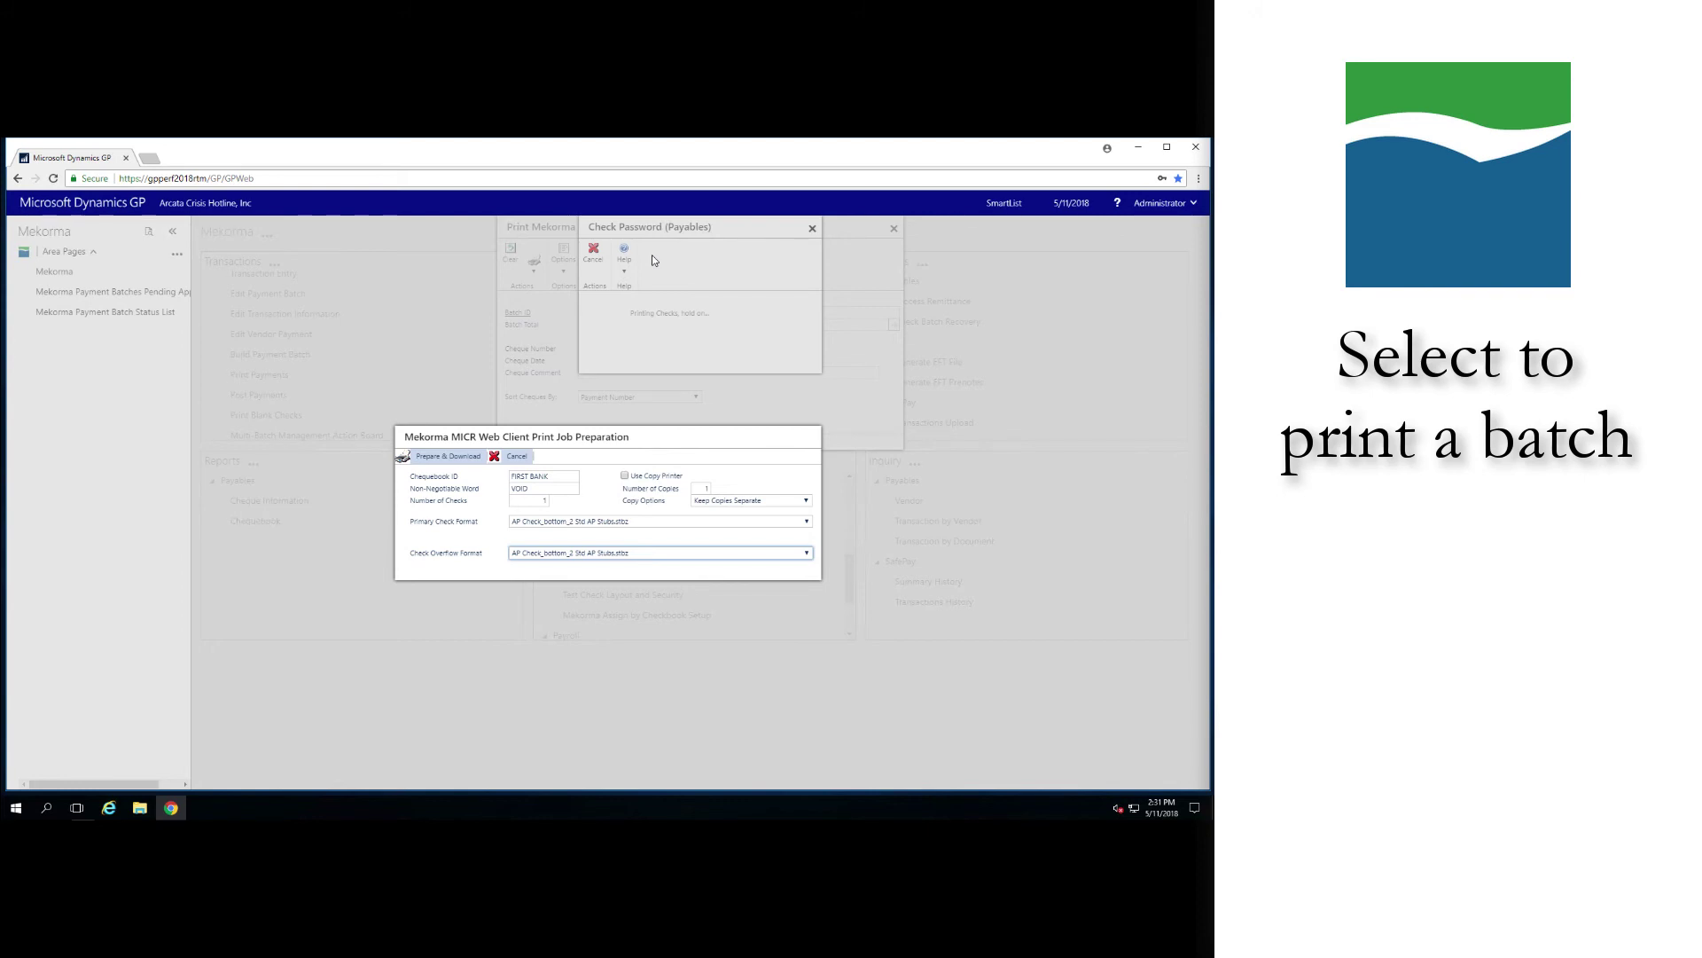
left_click(431, 458)
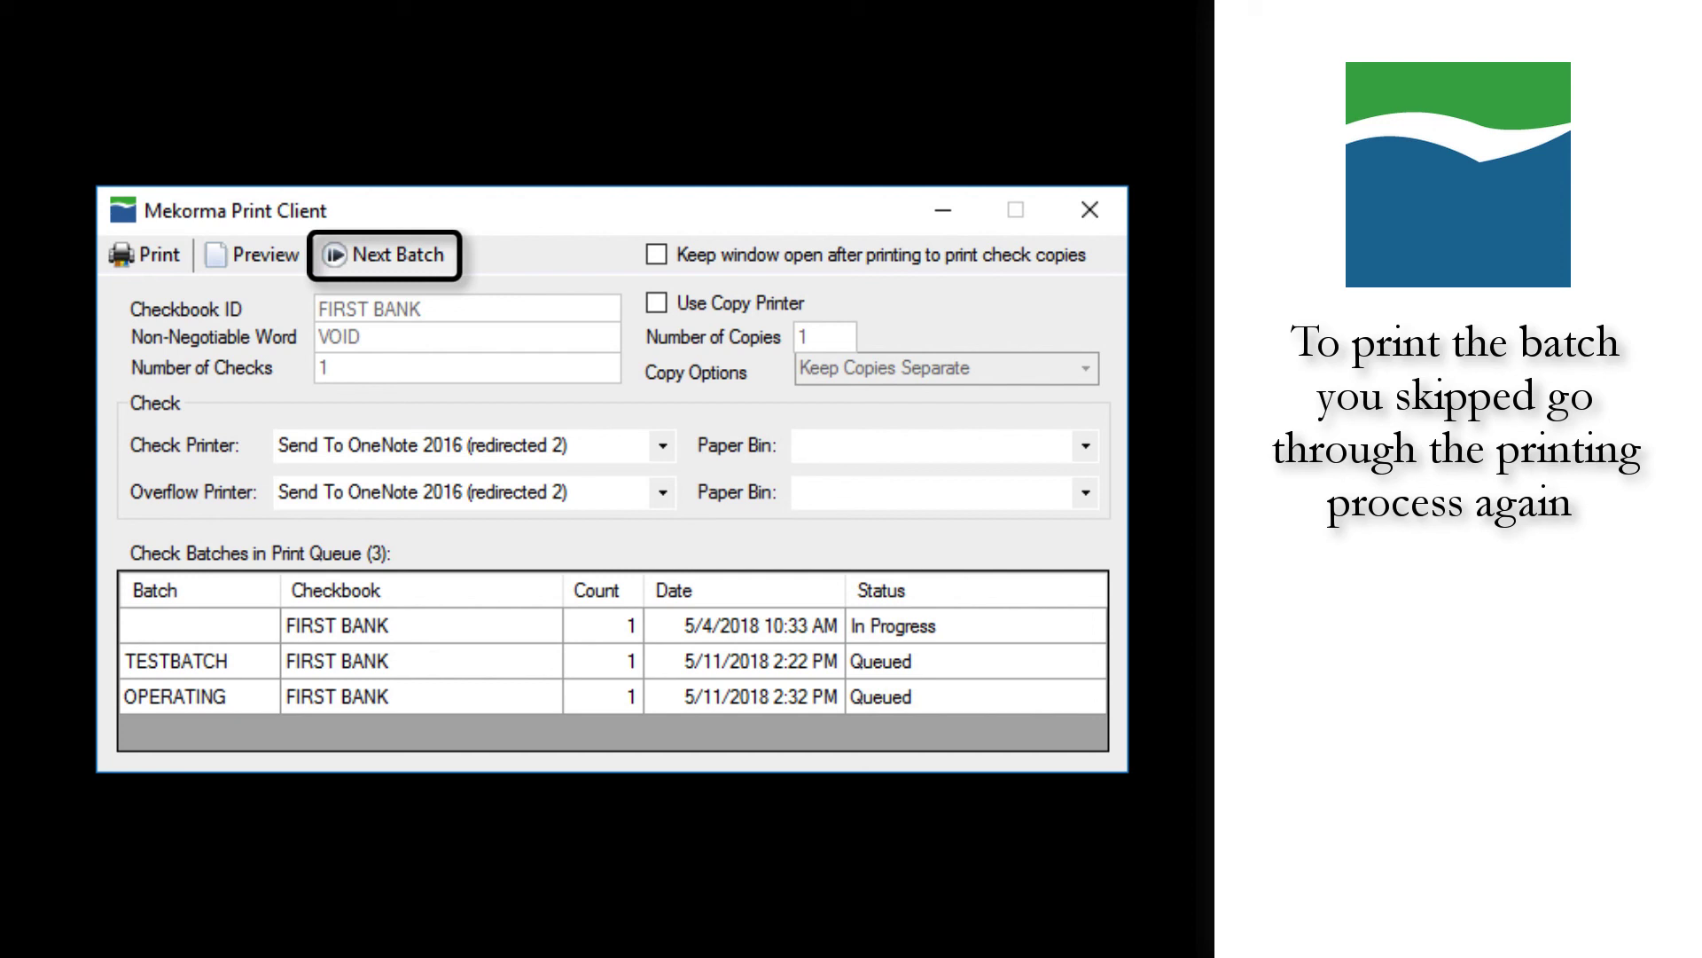
Drop down the Check Printer list to see the available printers
left_click(662, 445)
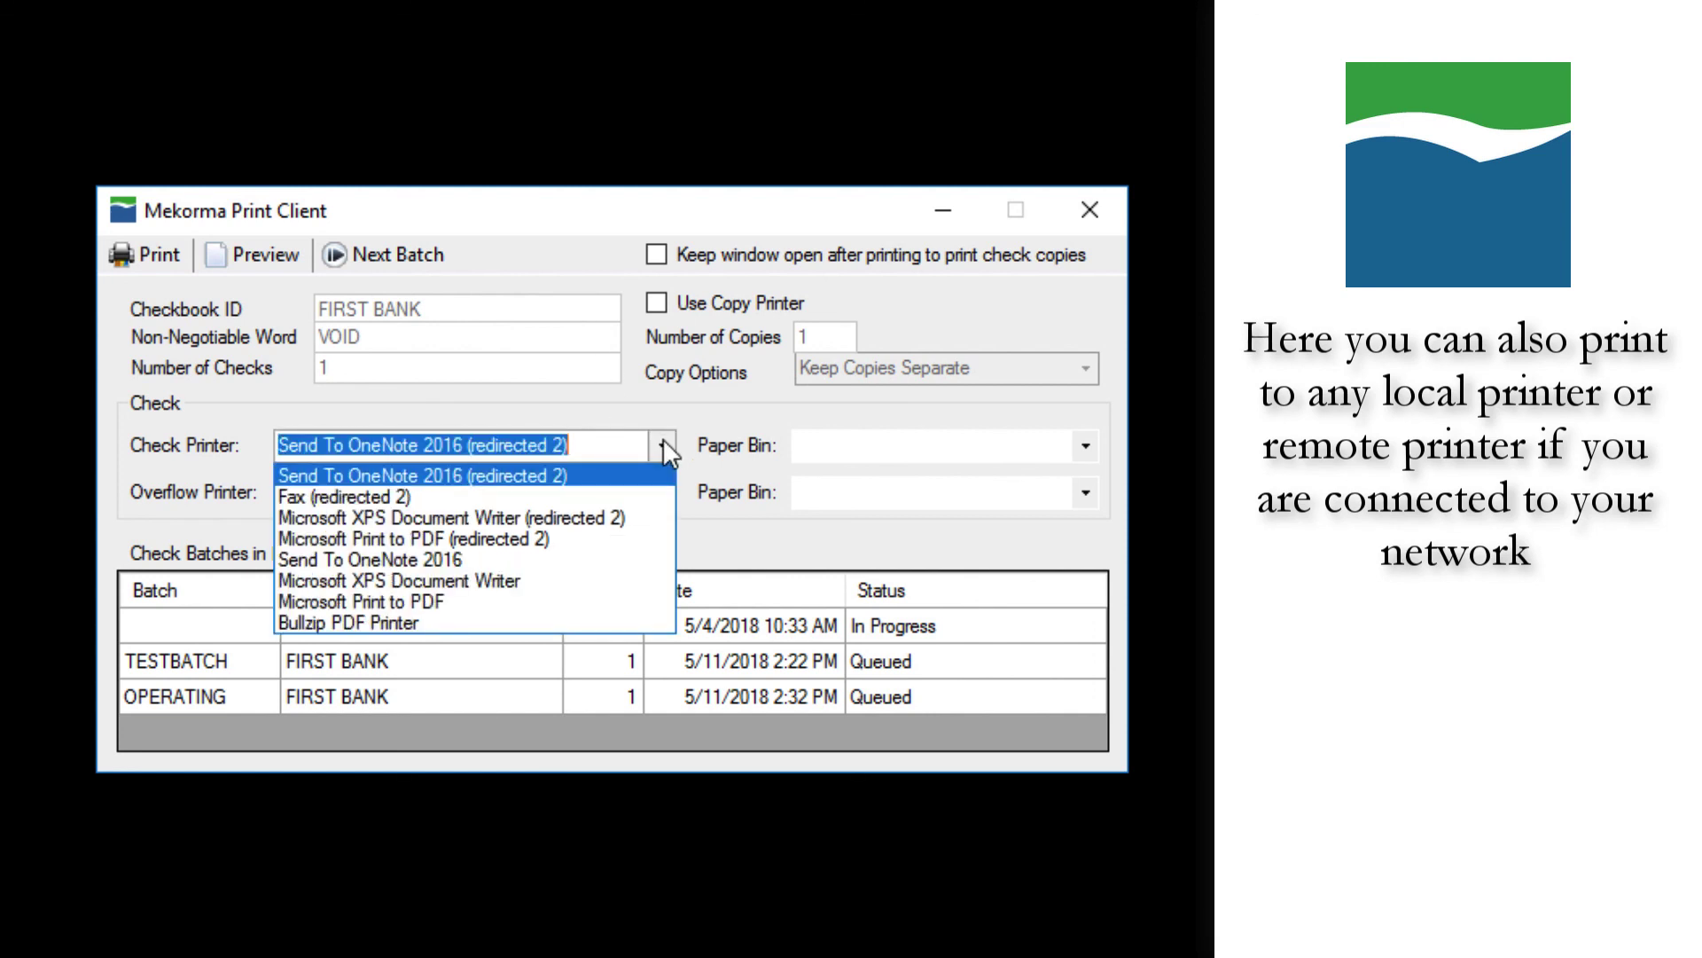